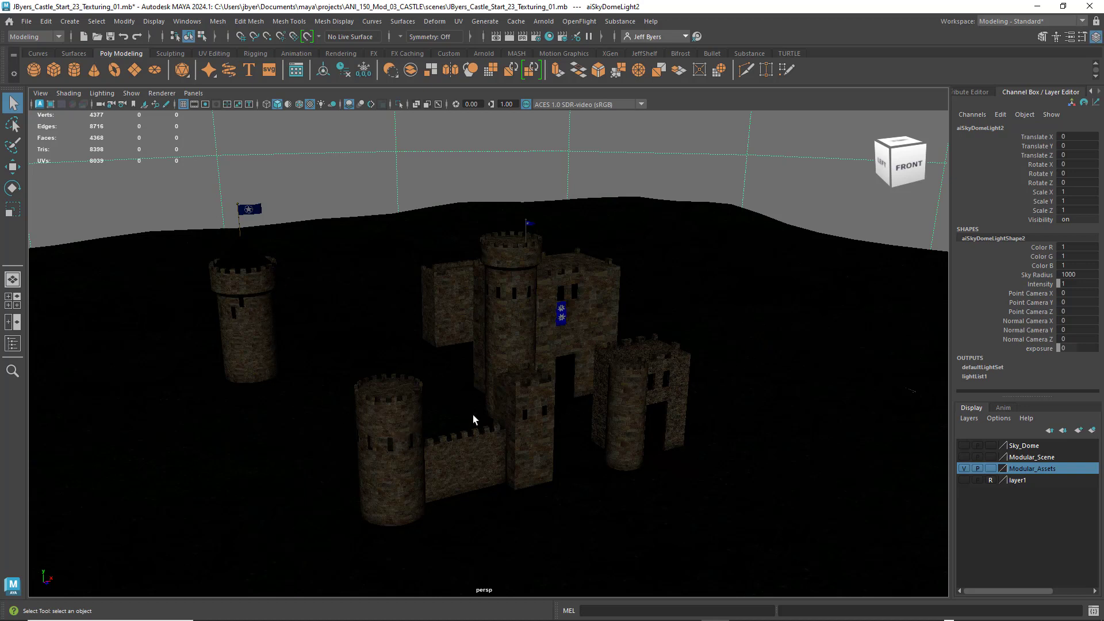
Examine the textured modular castle assets by selecting each tower, wall and gatehouse piece in turn
left_click(439, 463)
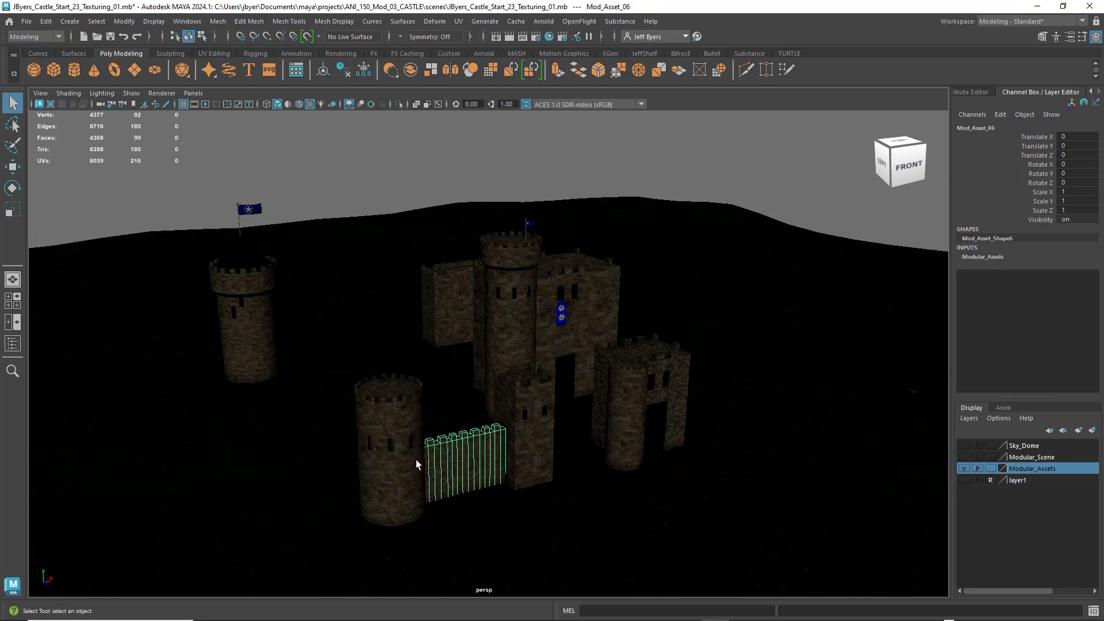
left_click(411, 459)
left_click(551, 451)
left_click(631, 422)
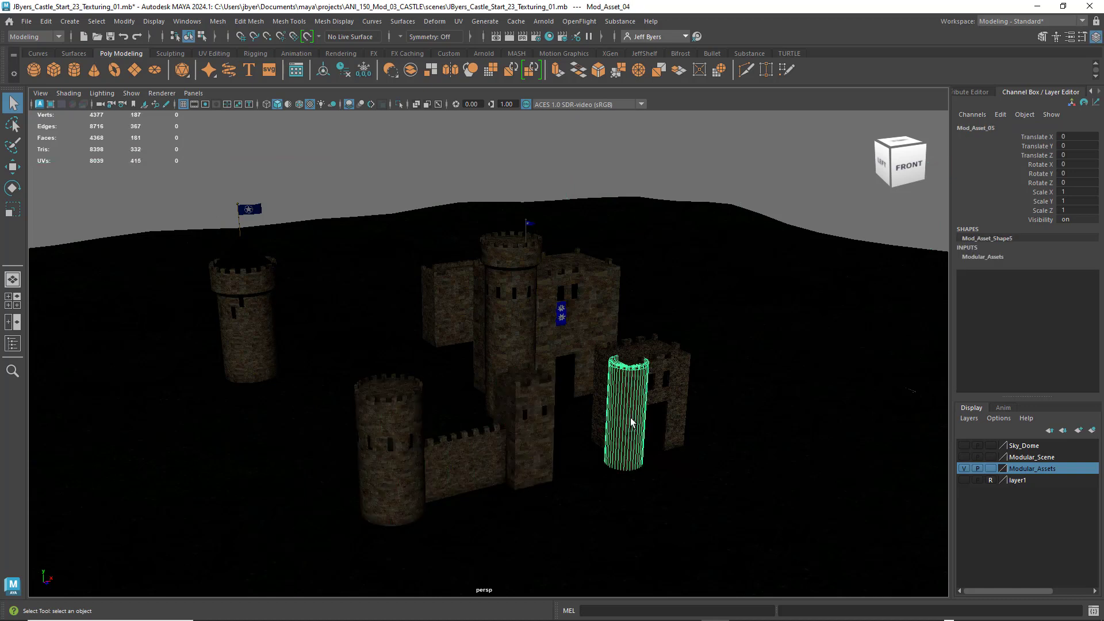
left_click(678, 374)
left_click(525, 345)
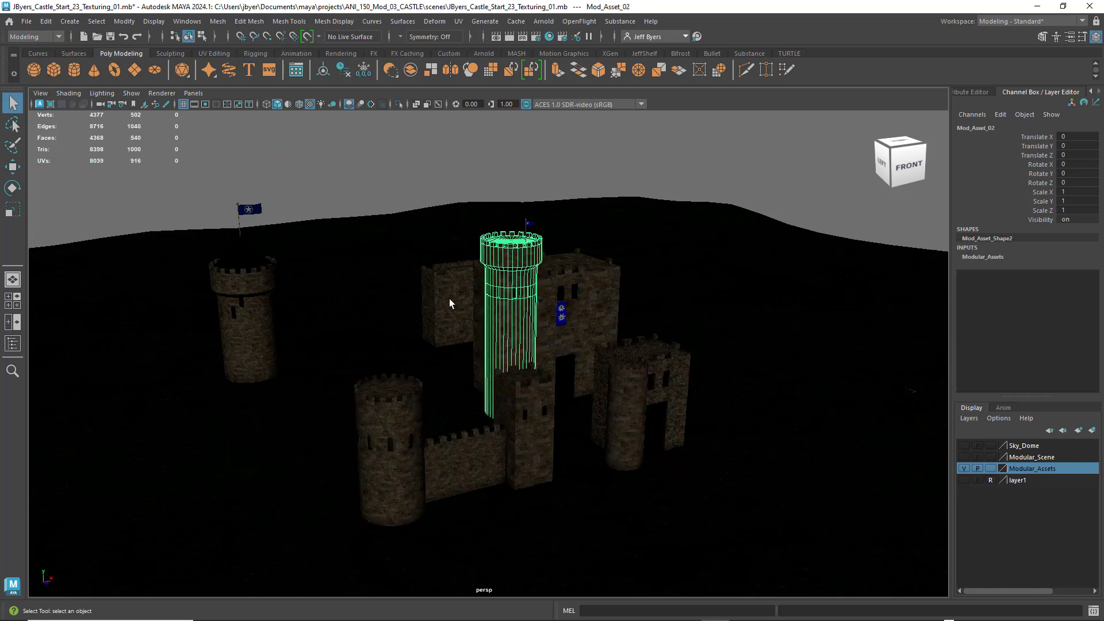
left_click(450, 298)
left_click(578, 323)
left_click(242, 323)
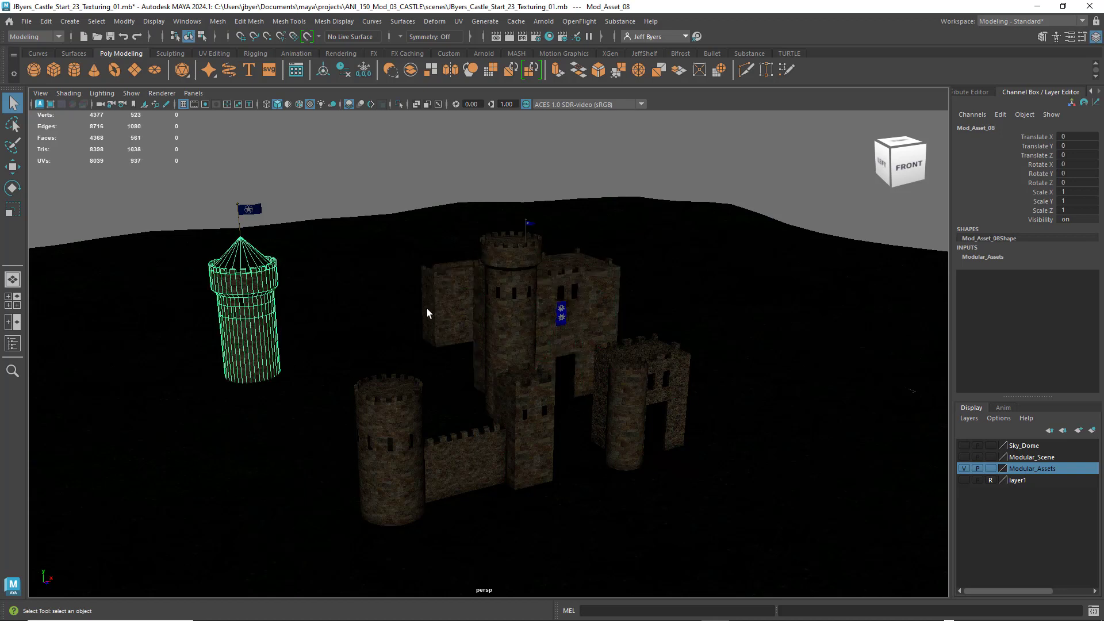
left_click(470, 314)
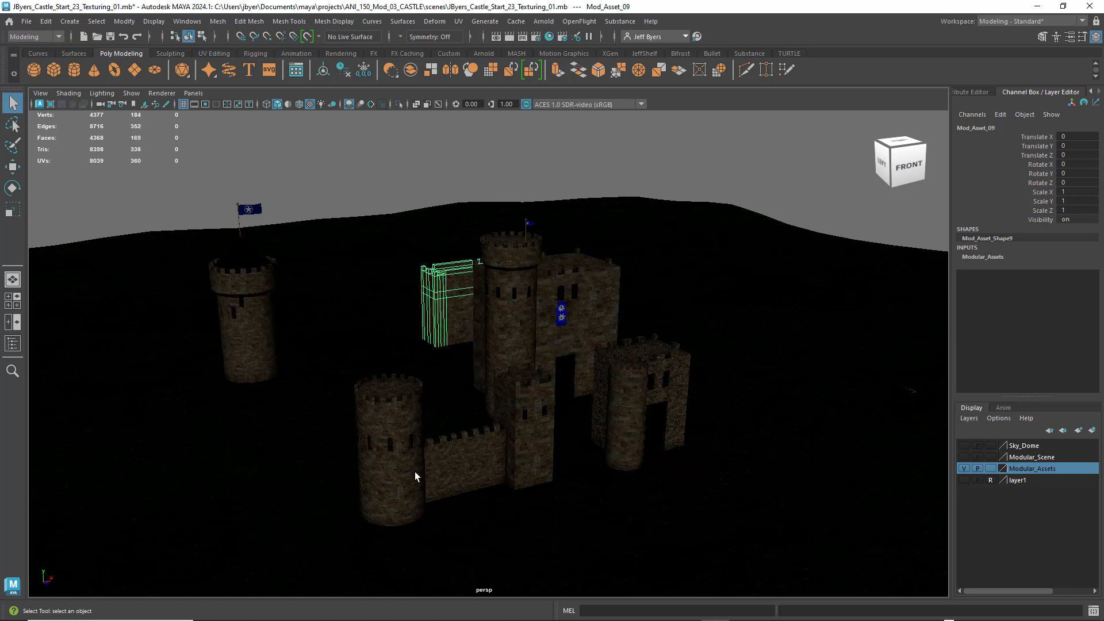
left_click(395, 488)
left_click(539, 446)
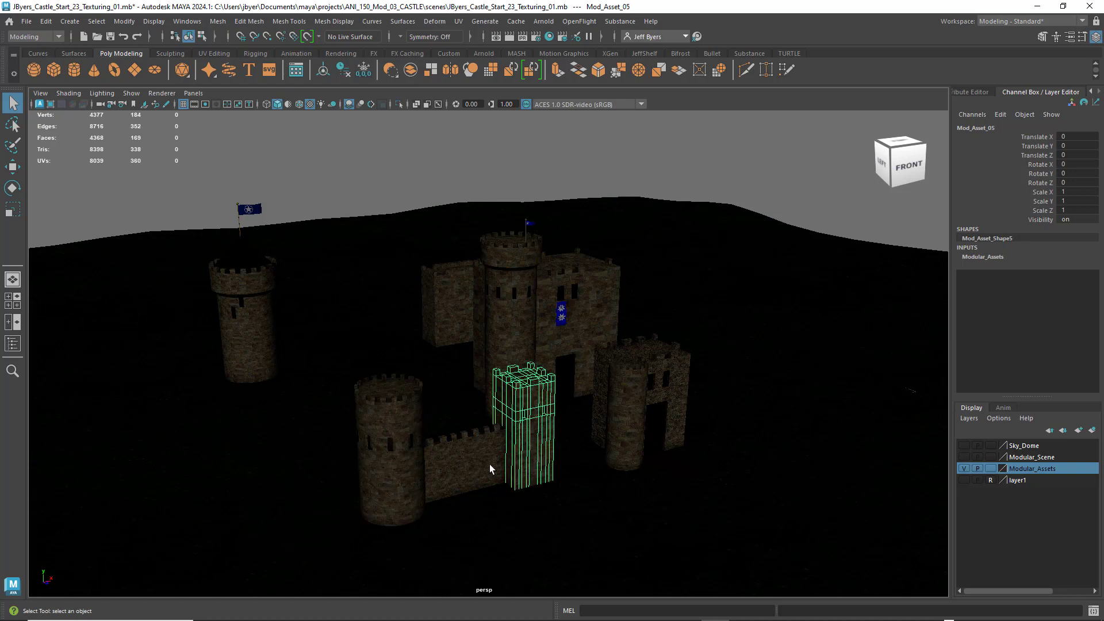
left_click(488, 464)
left_click(624, 428)
left_click(631, 345)
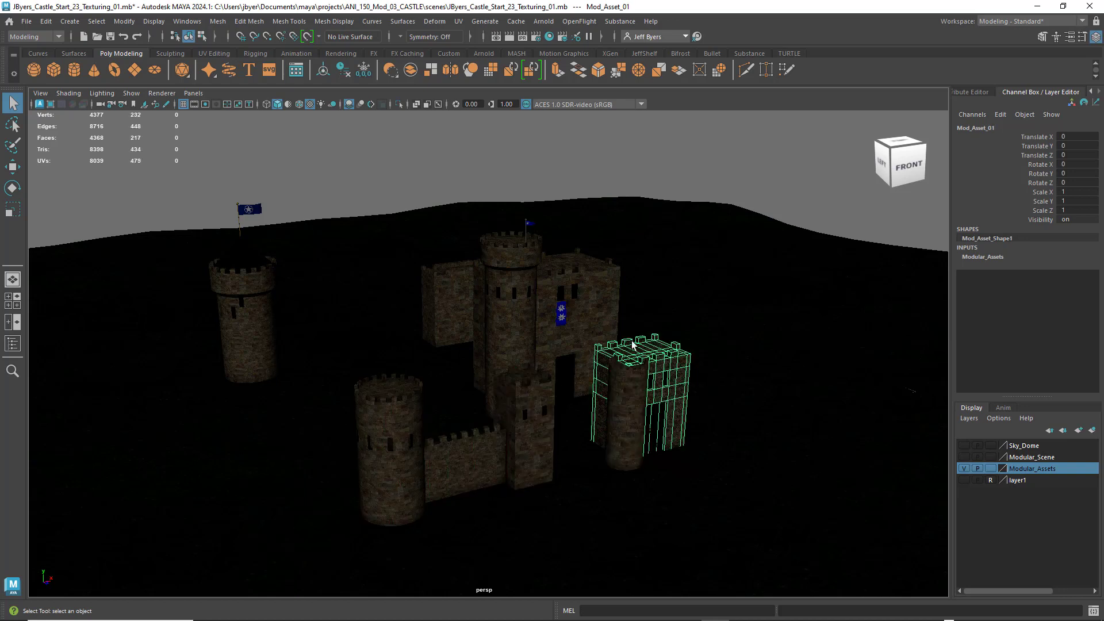
left_click(597, 315)
left_click(509, 318)
left_click(448, 301)
left_click(256, 335)
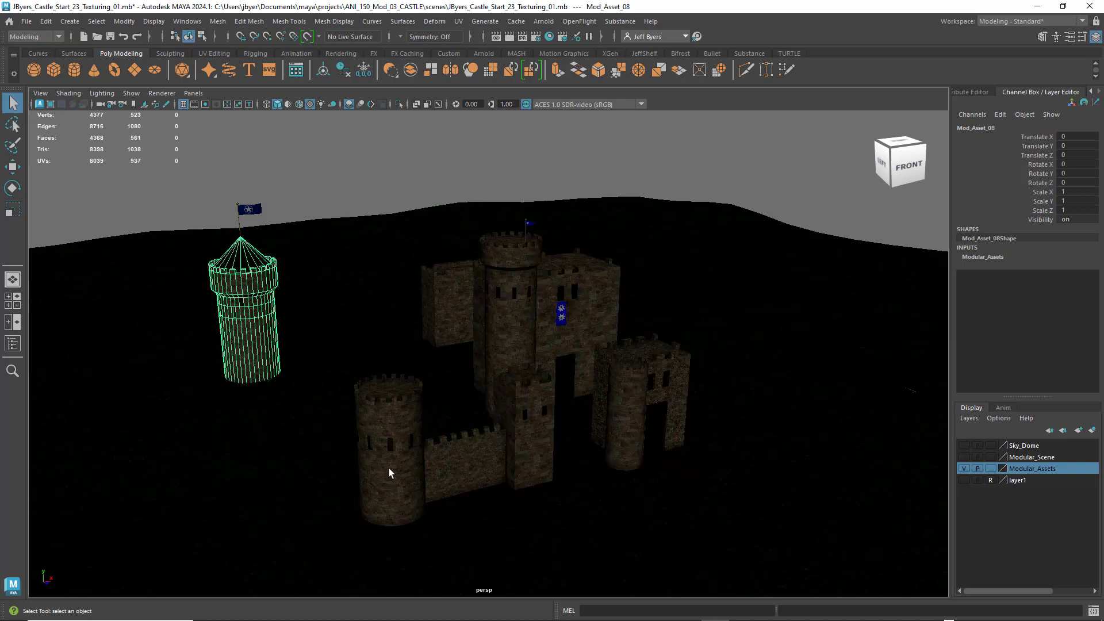
left_click(409, 478)
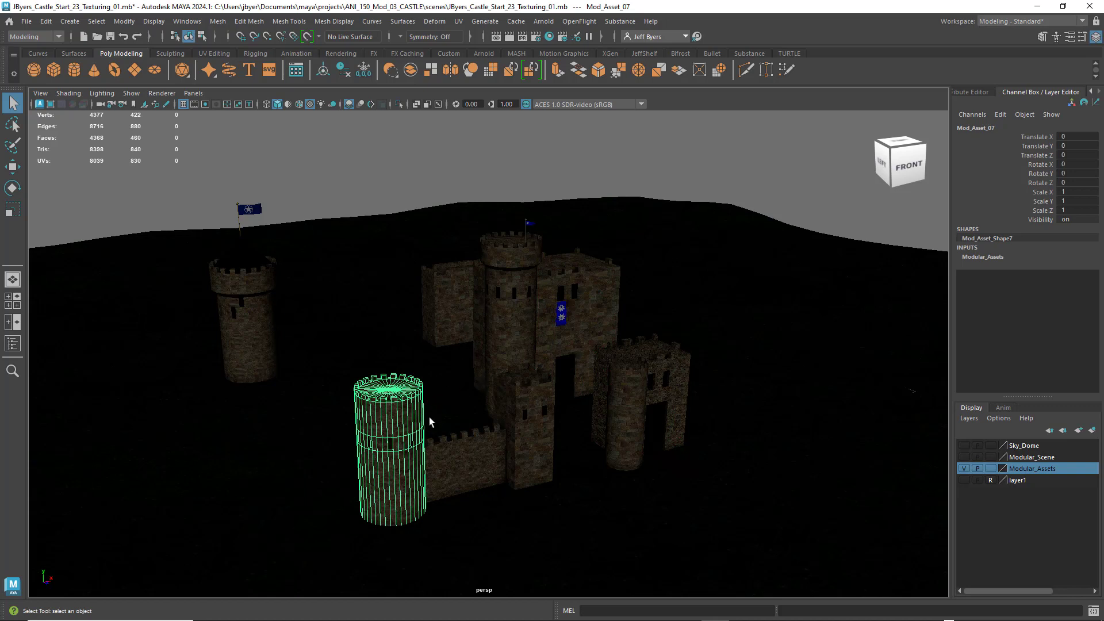
left_click(475, 479)
left_click(399, 480)
left_click(250, 347)
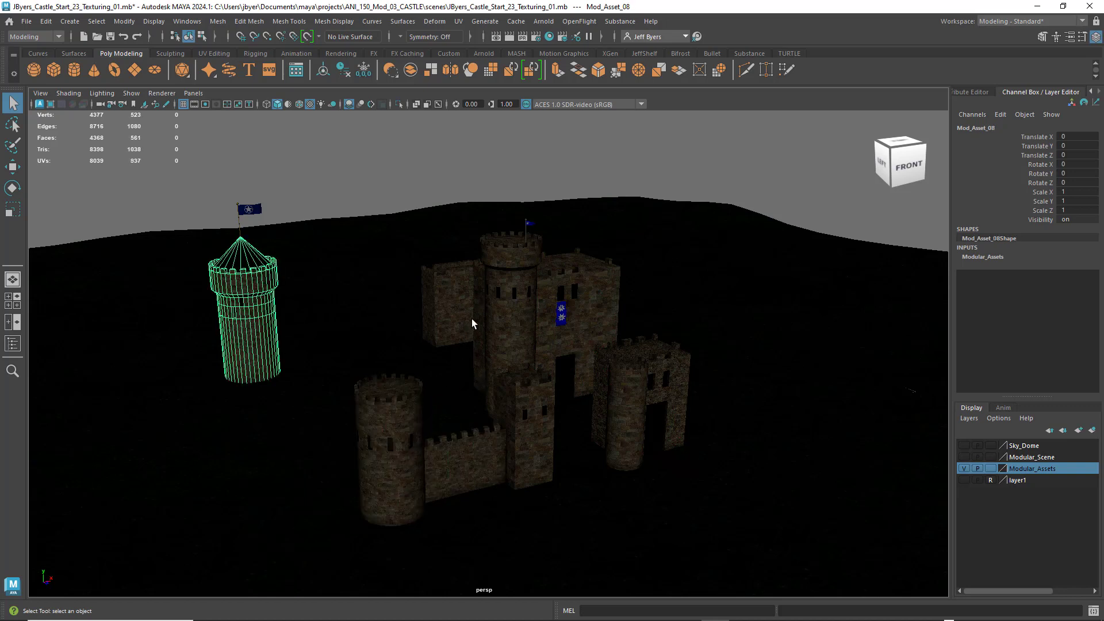
left_click(469, 320)
left_click(499, 355)
left_click(463, 467)
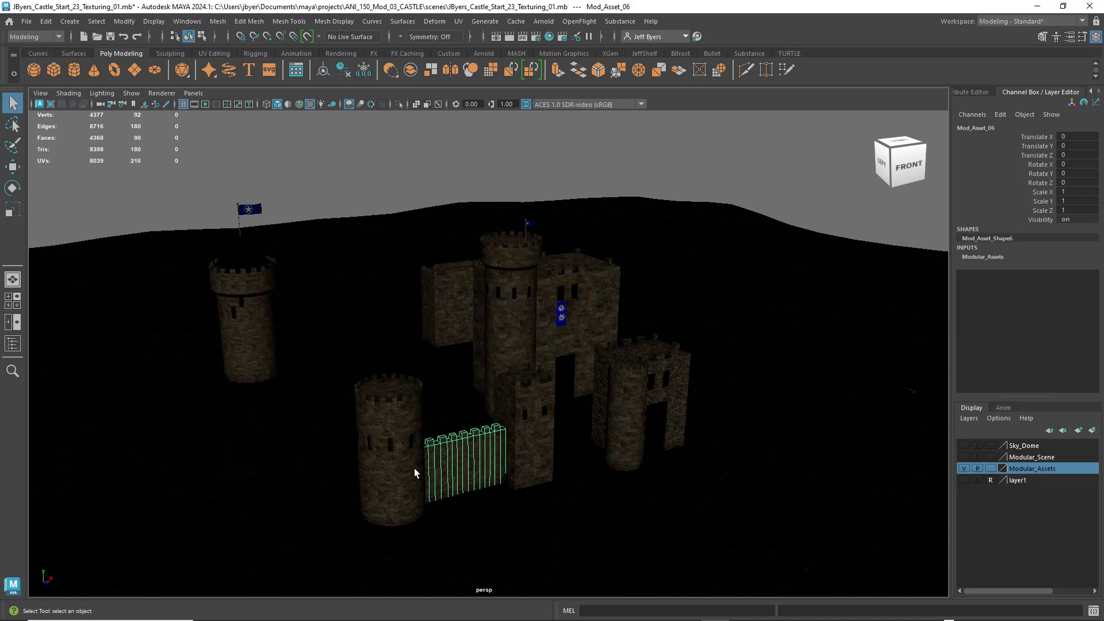
left_click(402, 468)
left_click(537, 453)
left_click(628, 426)
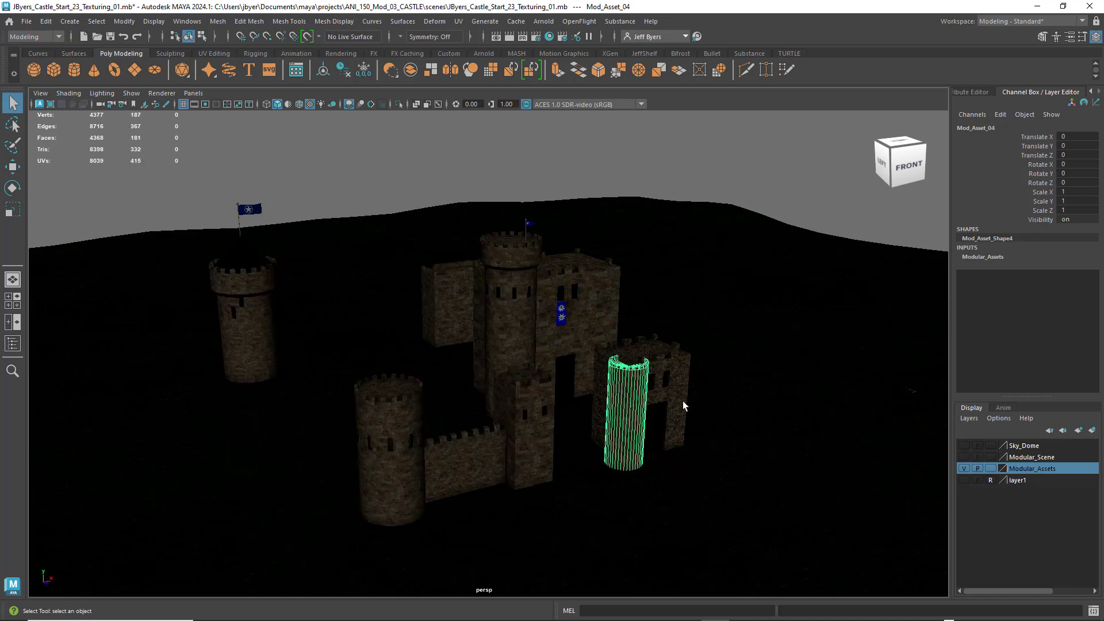
left_click(682, 401)
left_click(561, 331)
left_click(513, 332)
left_click(457, 293)
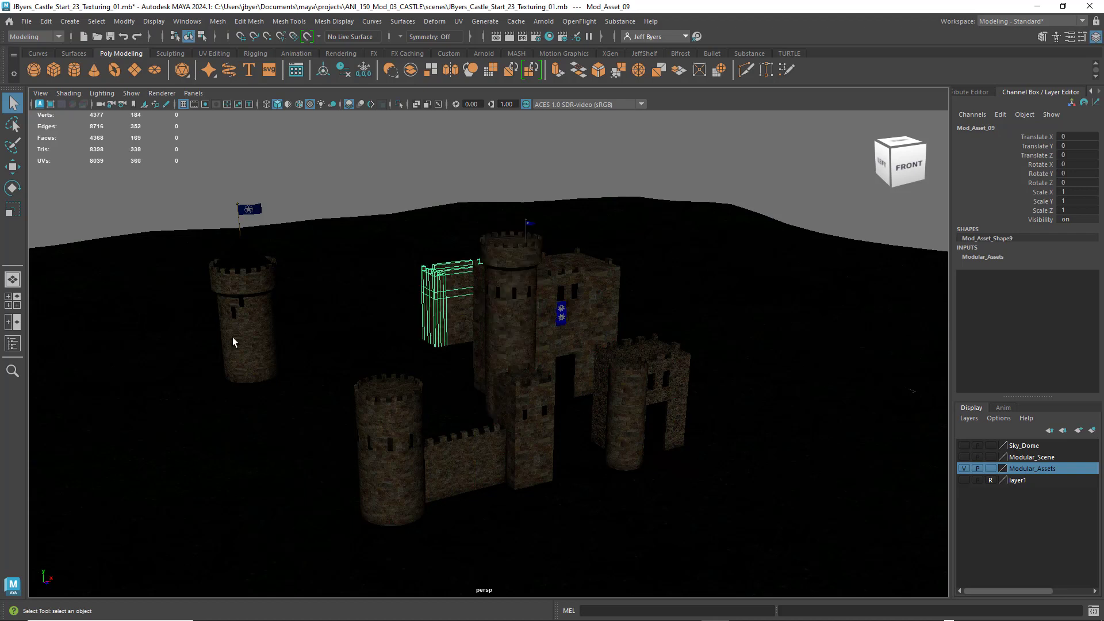
left_click(249, 347)
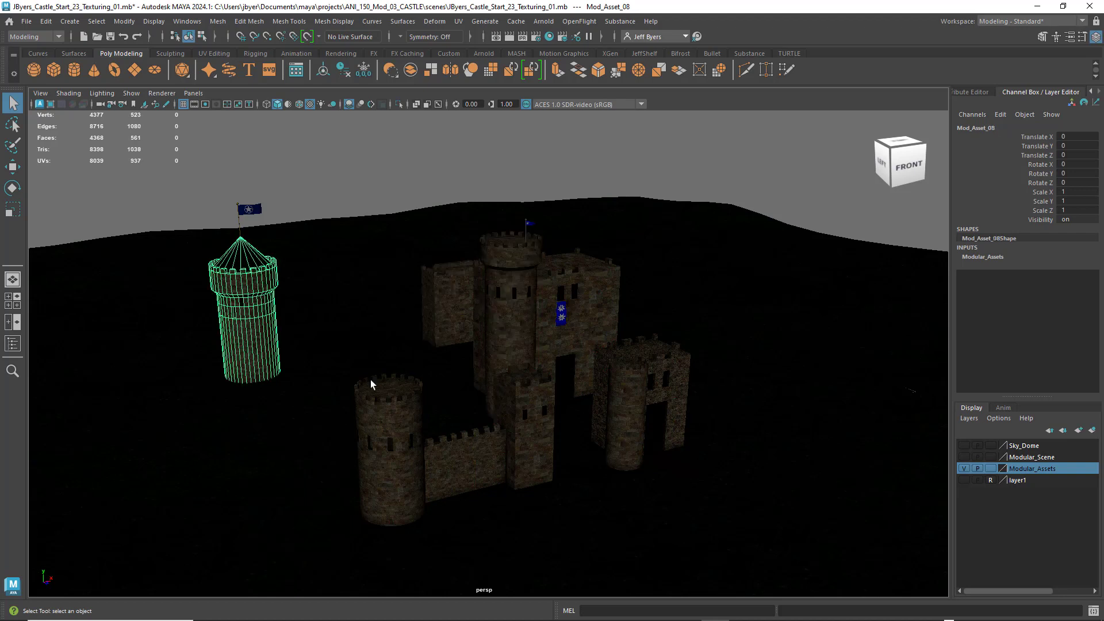
left_click(405, 482)
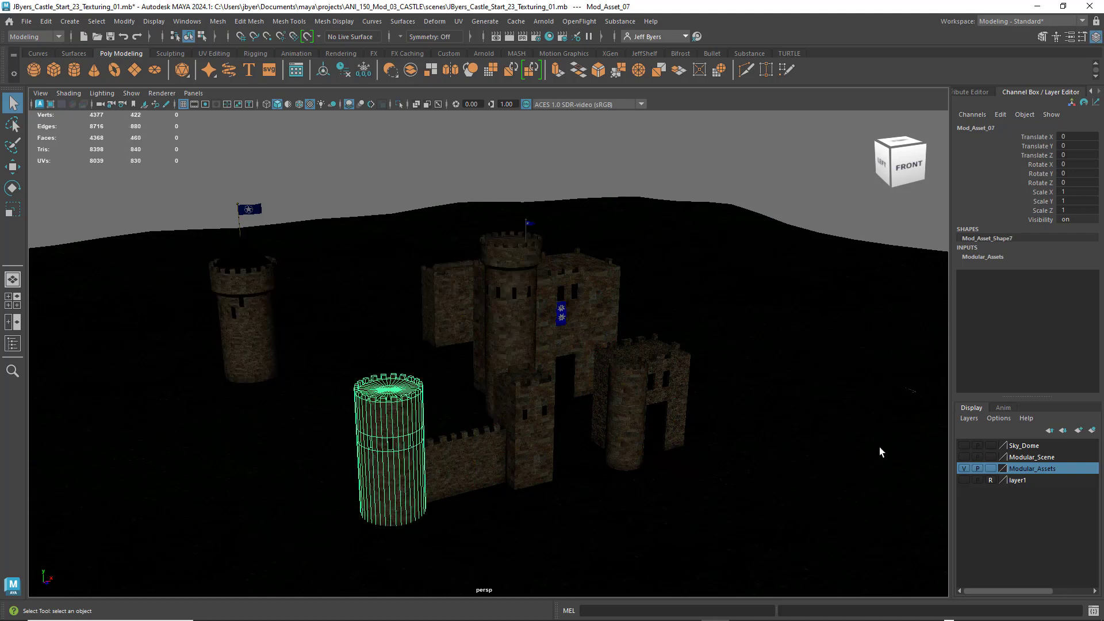
Compare the full castle on the Modular_Scene layer with the textured modular pieces, reviewing each piece individually
left_click(965, 456)
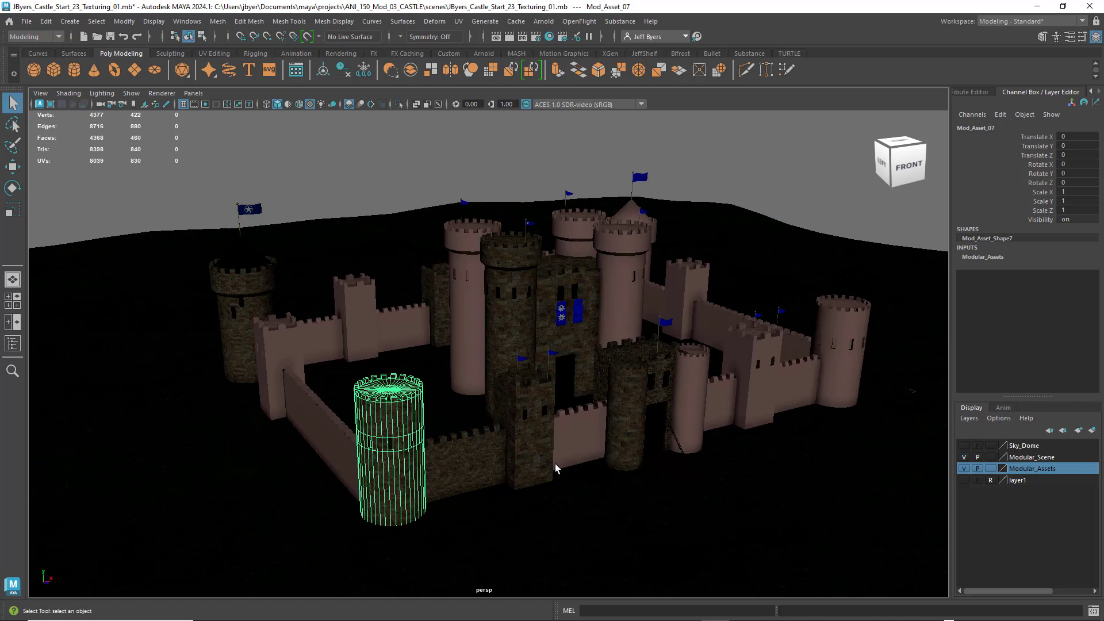
left_click(964, 456)
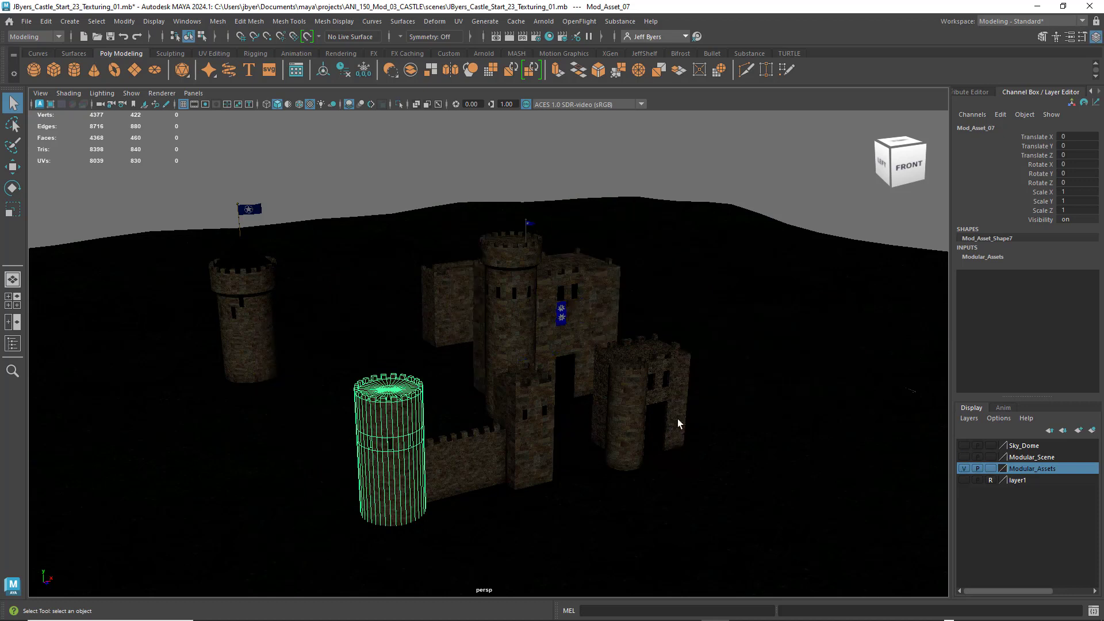
left_click(469, 318)
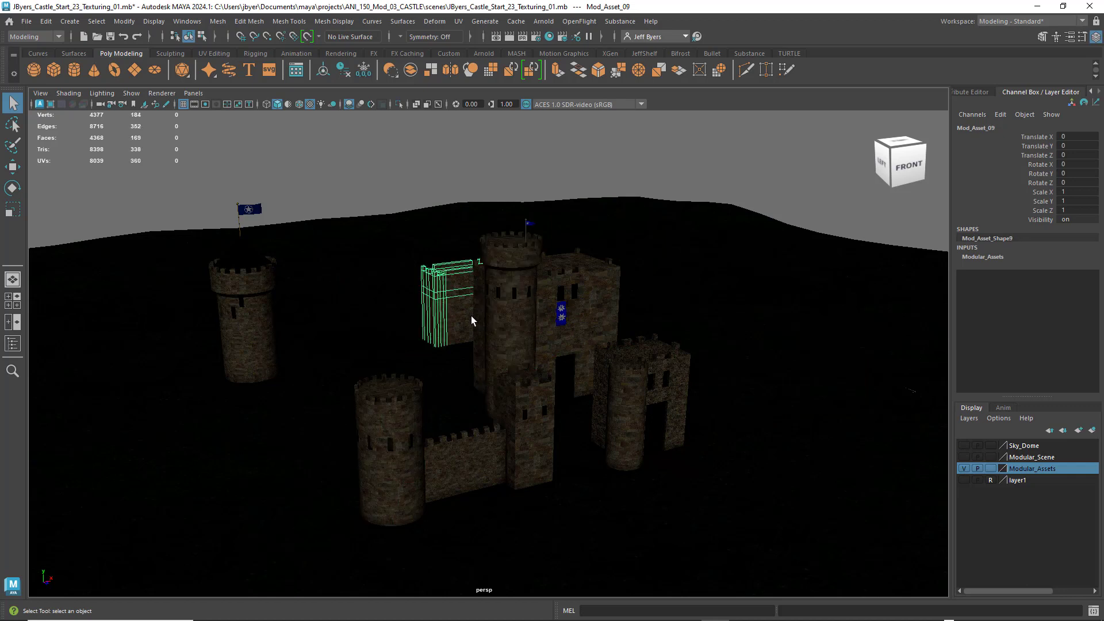
left_click(582, 338)
left_click(621, 387)
left_click(520, 440)
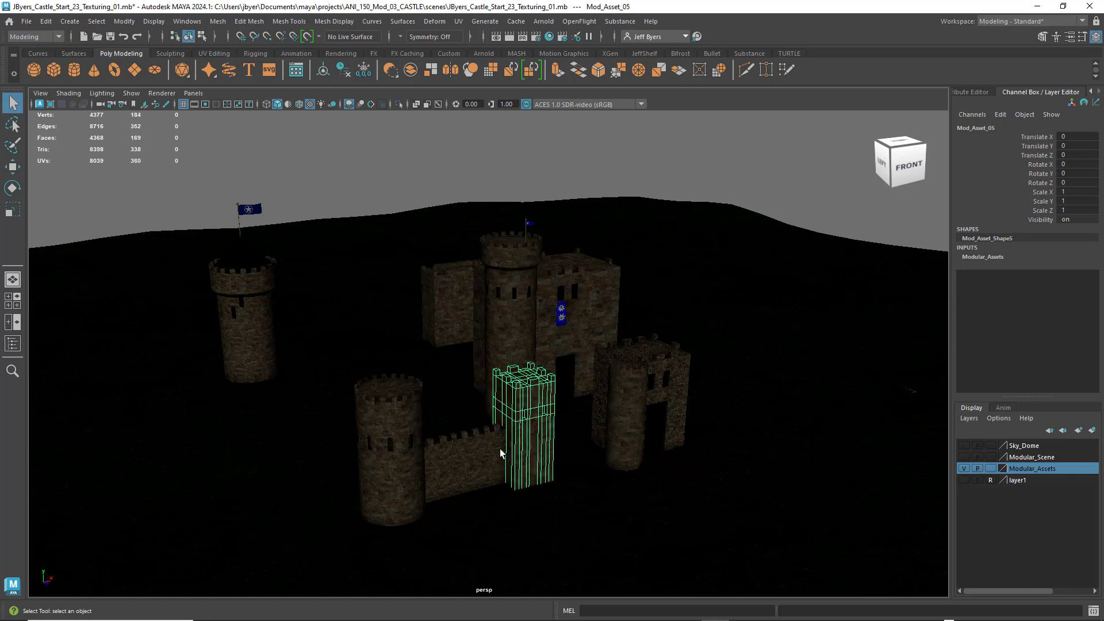
left_click(454, 466)
left_click(407, 482)
left_click(534, 446)
left_click(618, 426)
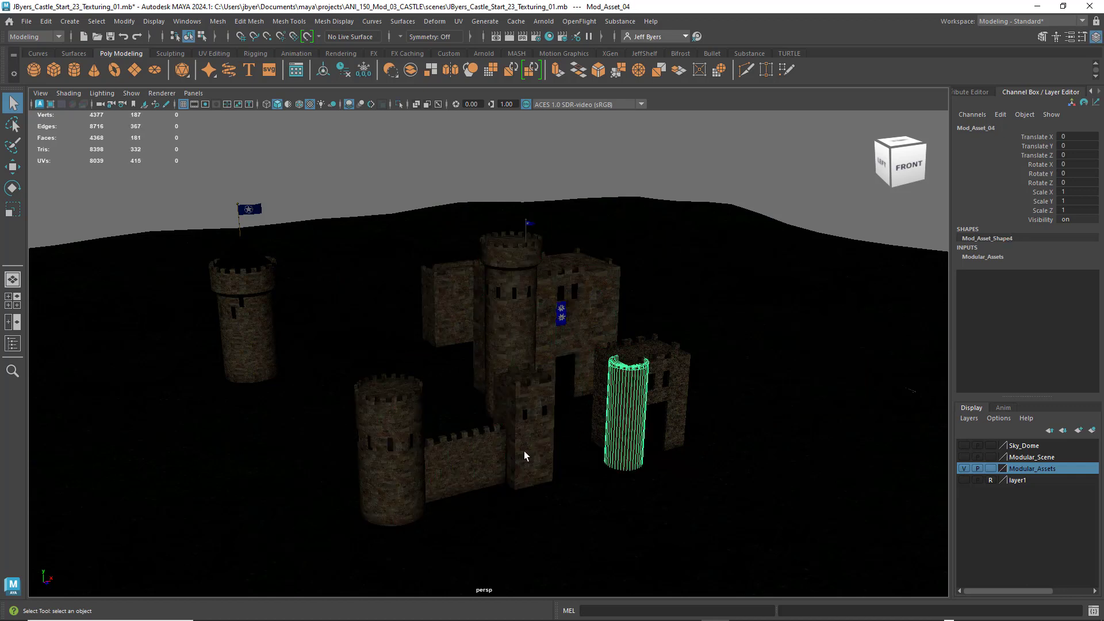
left_click(460, 466)
left_click(415, 473)
left_click(253, 361)
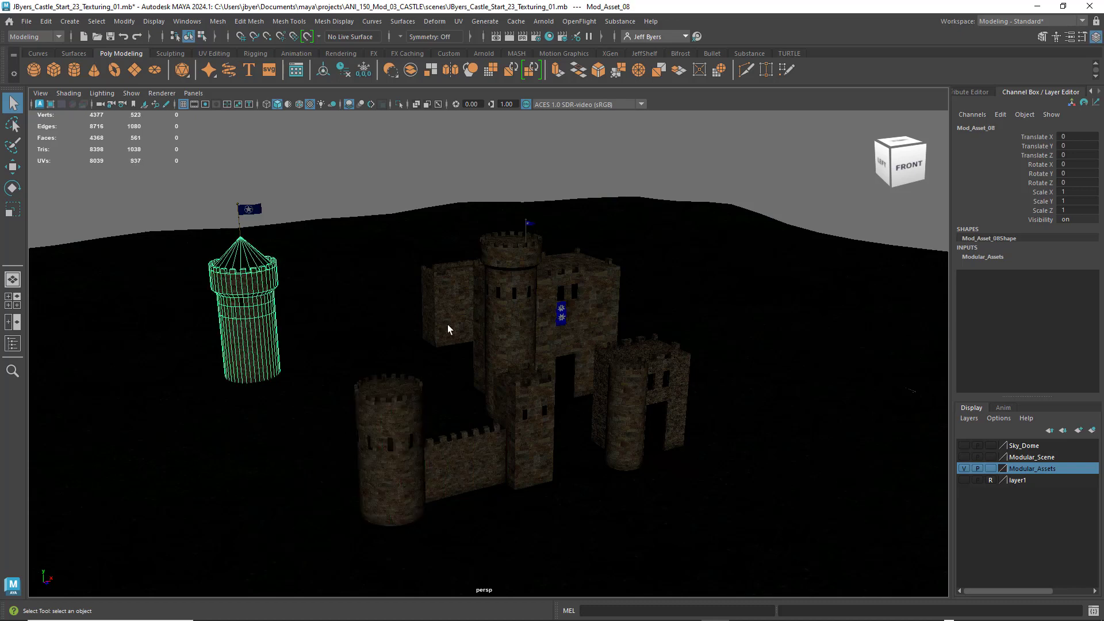
left_click(474, 319)
left_click(511, 340)
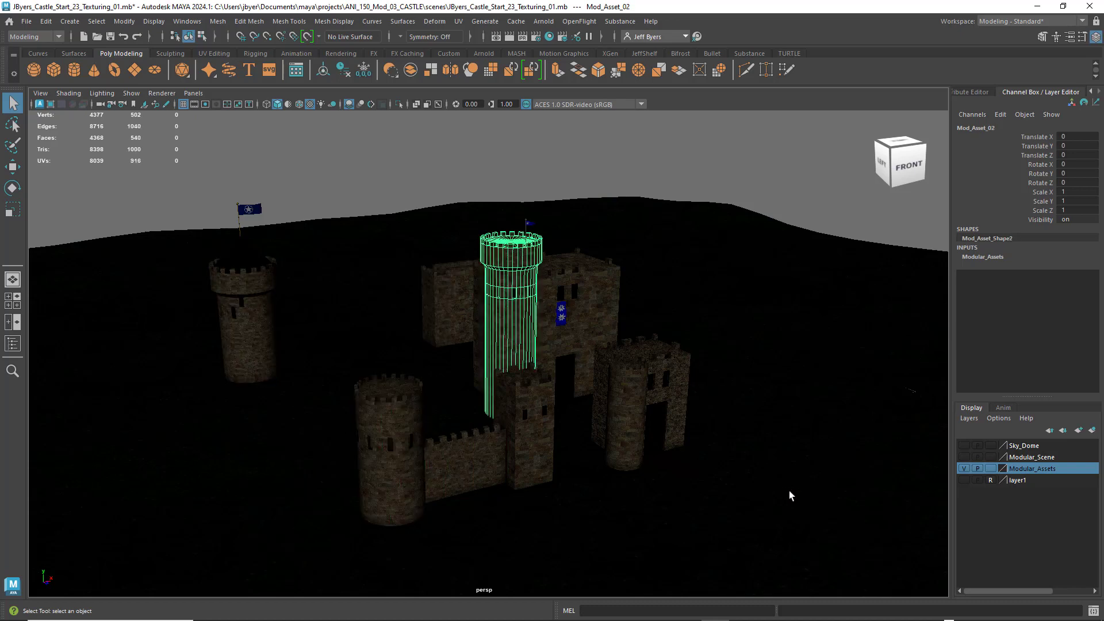
Show the Modular_Scene layer as a template and switch to the four-view layout
left_click(963, 456)
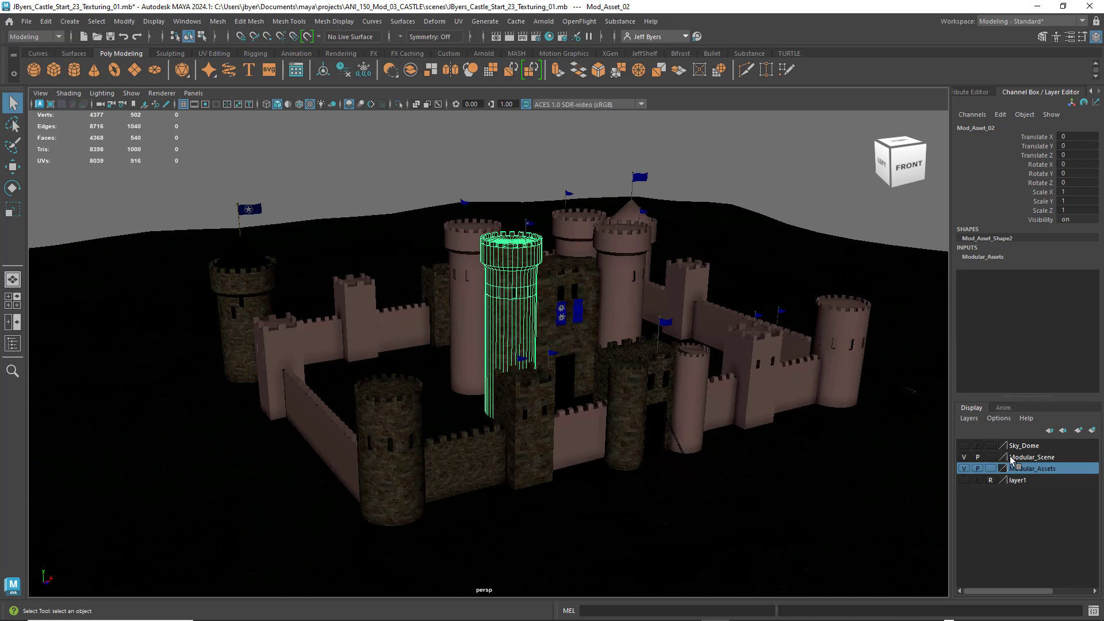
left_click(990, 457)
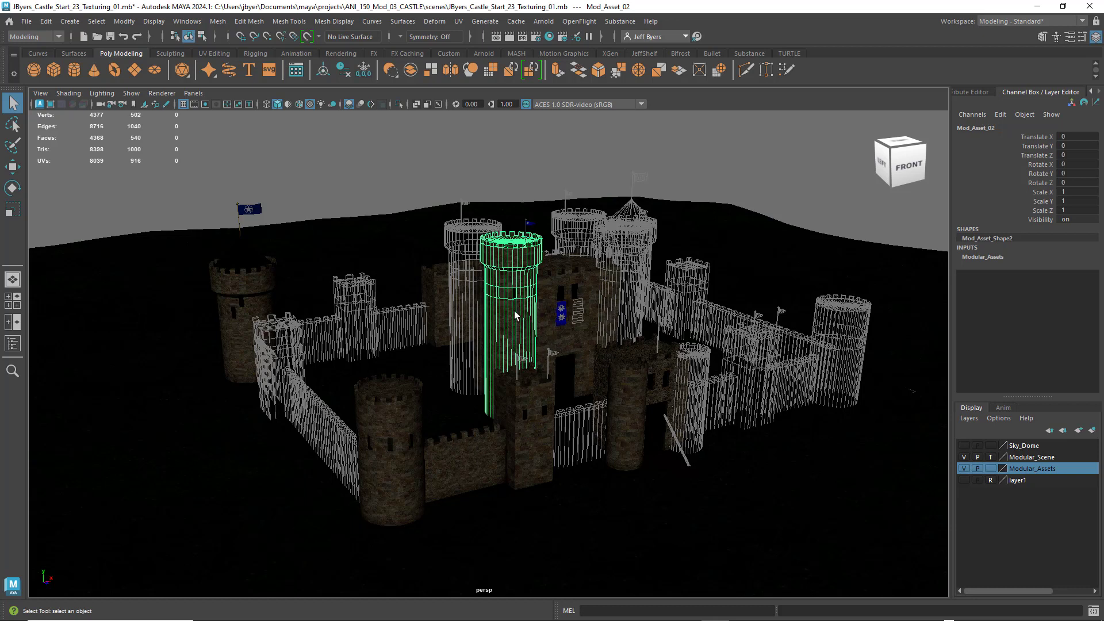
key("space")
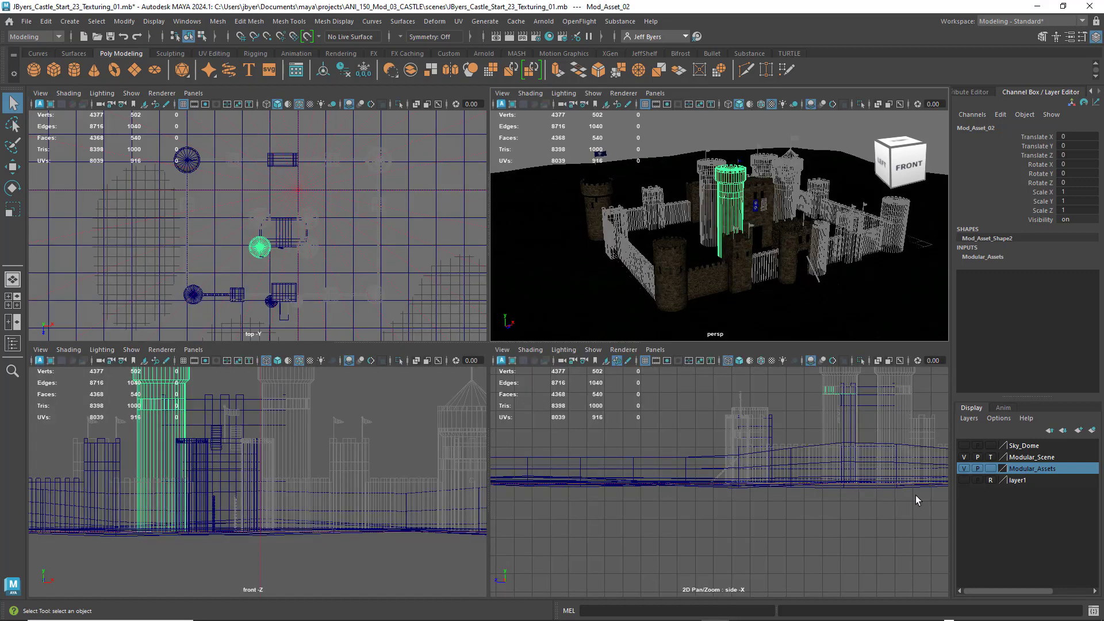
Assign the ground mesh to a new display layer named Ground and hide that layer
left_click(552, 464)
left_click(555, 475)
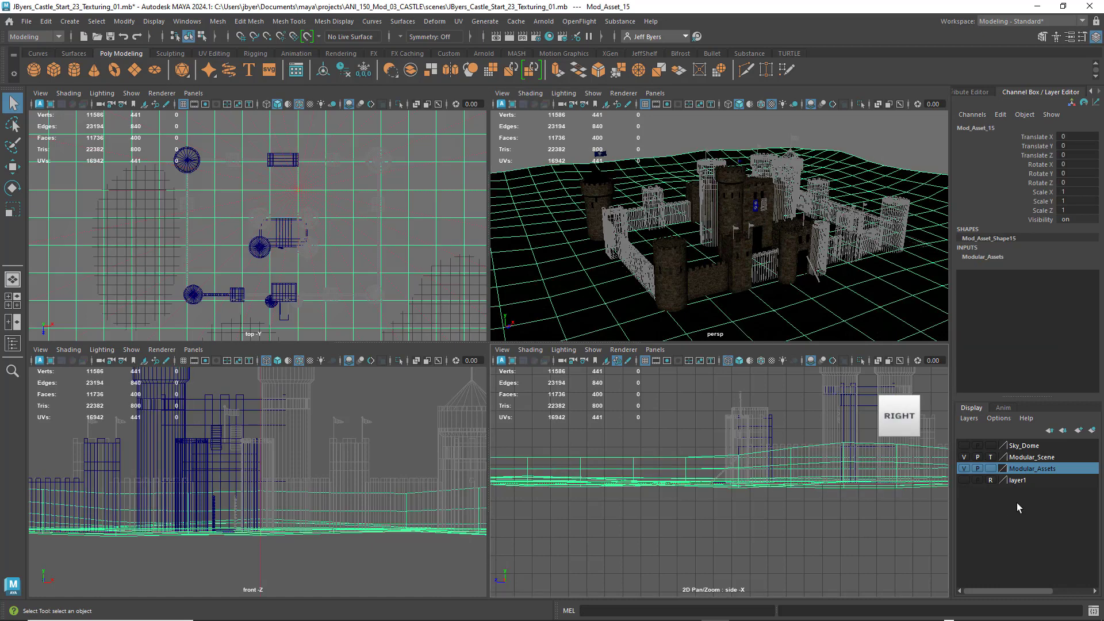
left_click(1092, 430)
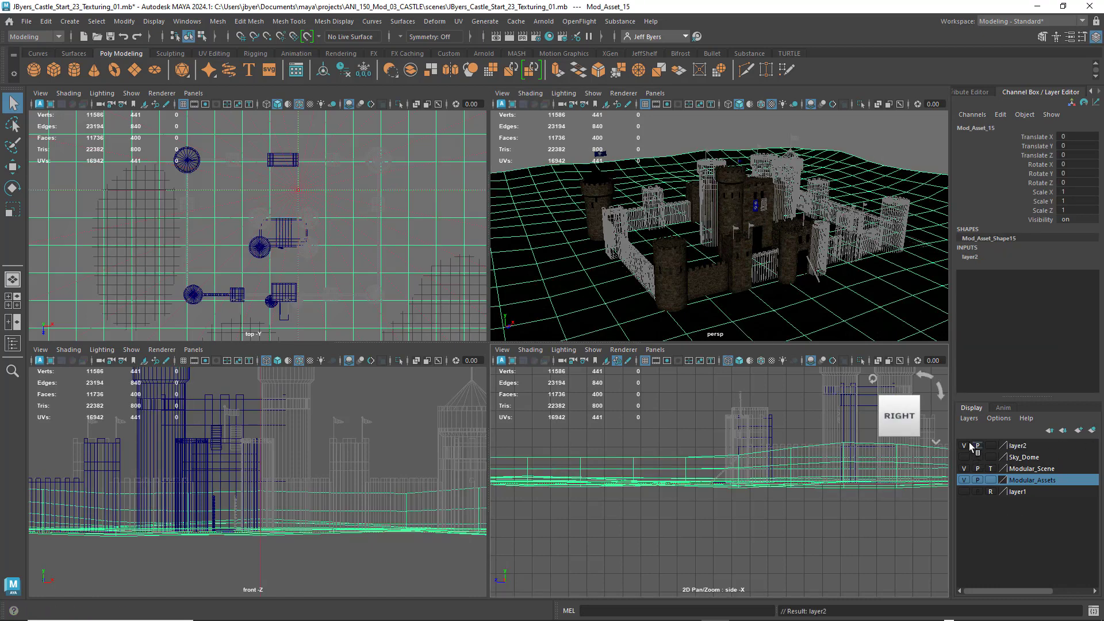
double_click(1019, 446)
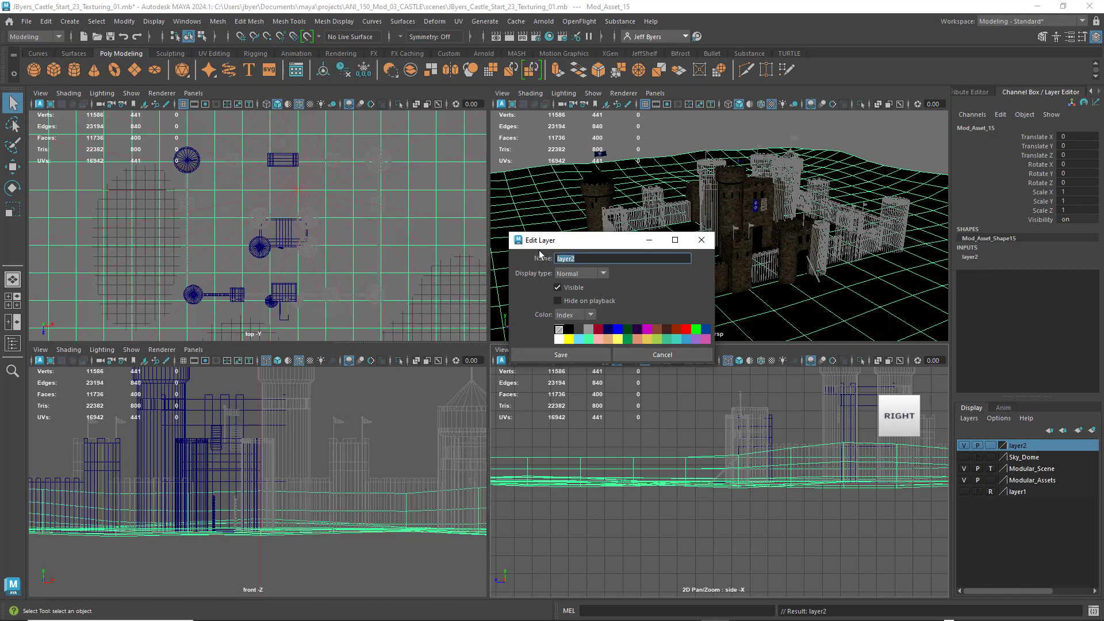
type("Ground")
left_click(557, 354)
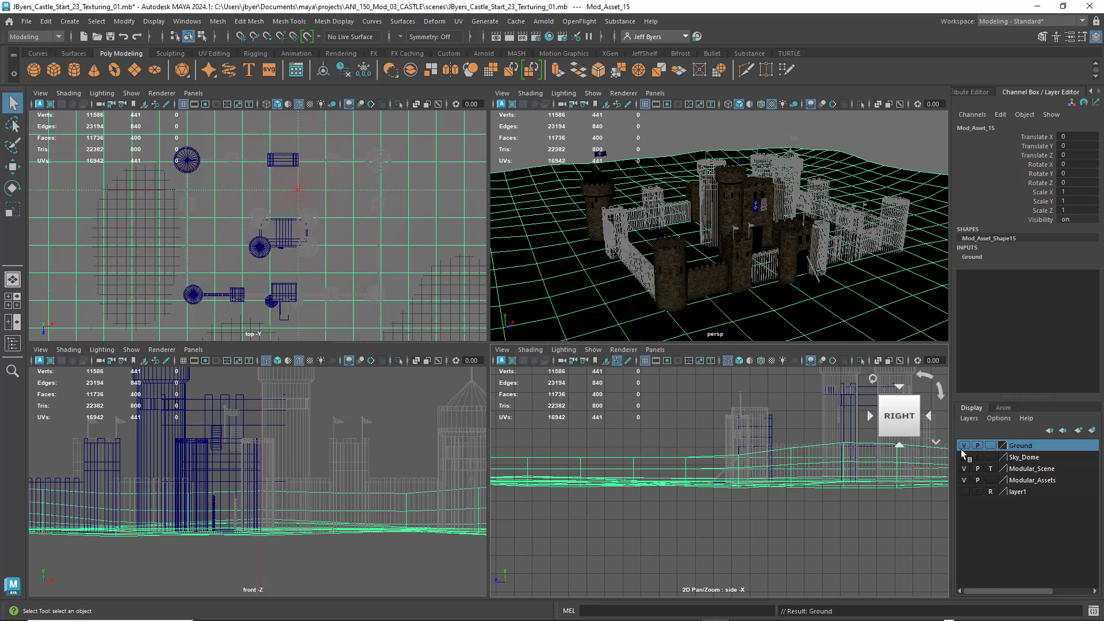
left_click(963, 446)
Examine the castle's alignment with the ground grid line in the side view
middle_click_drag(819, 485, 759, 499, "alt")
scroll(715, 530, "up", 3)
scroll(781, 505, "up", 3)
scroll(758, 499, "down", 6)
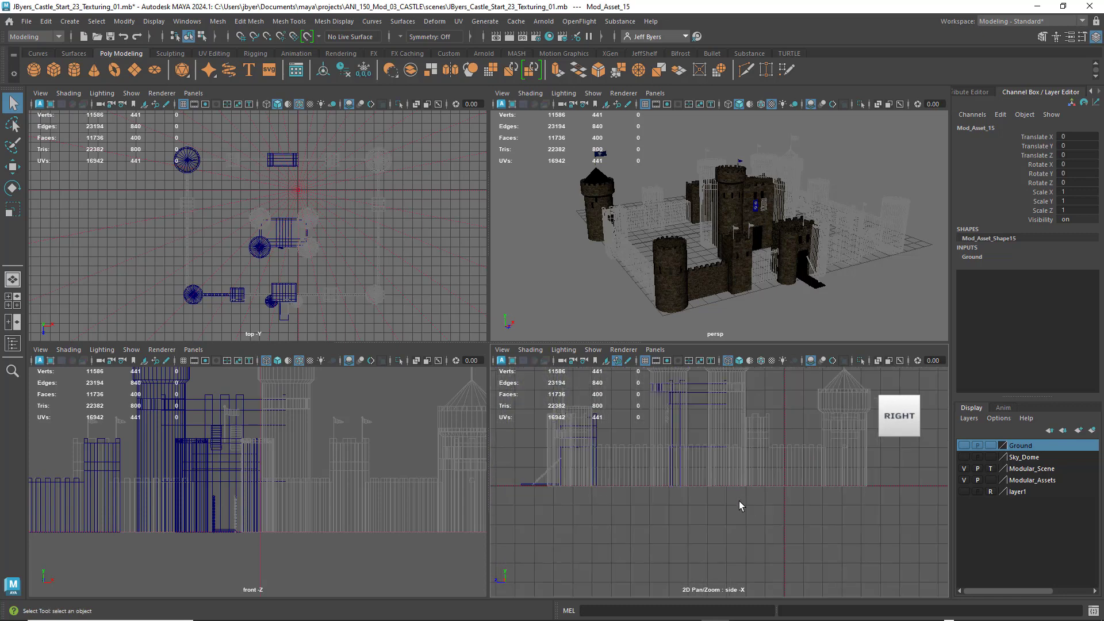
middle_click_drag(678, 500, 722, 536, "alt")
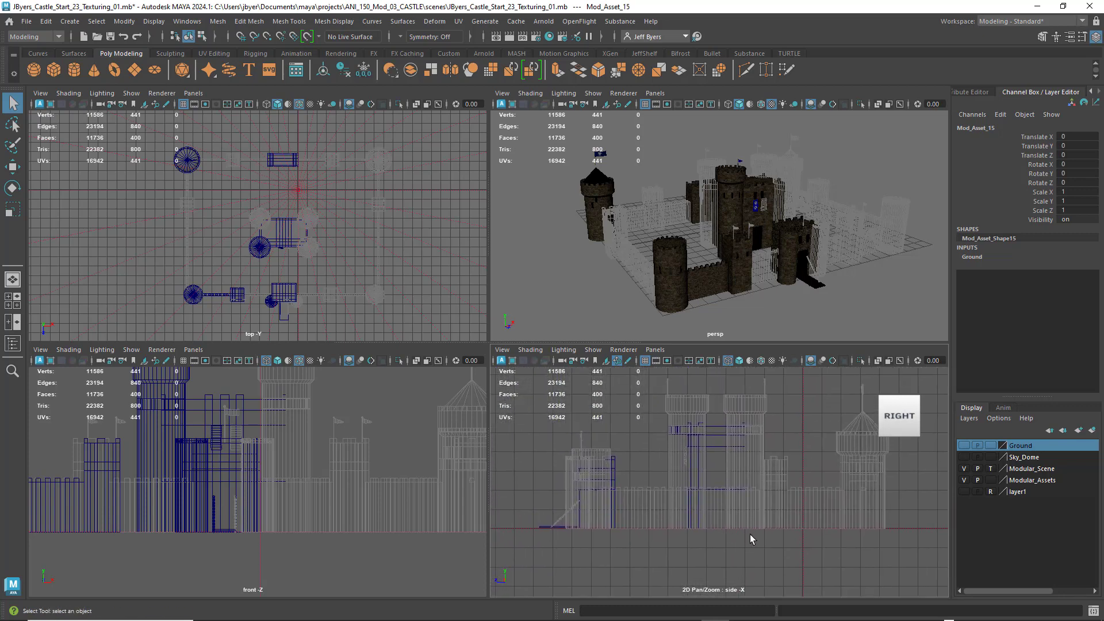
scroll(750, 534, "up", 4)
middle_click_drag(645, 555, 748, 517, "alt")
scroll(682, 498, "down", 5)
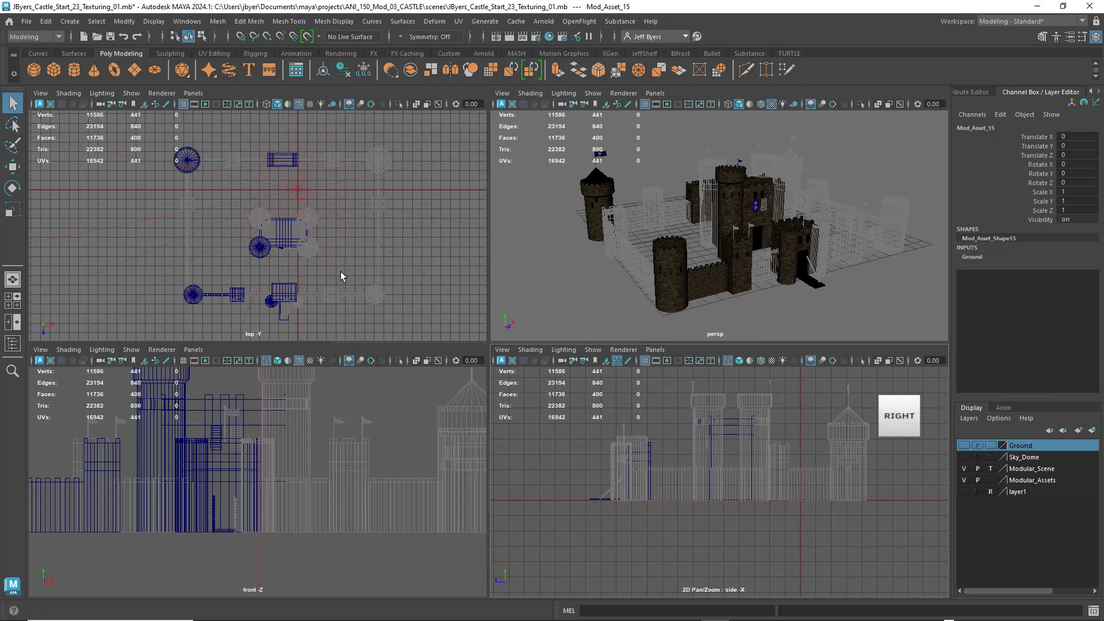
Enlarge the top view of the castle layout to fill the viewport area
key("space")
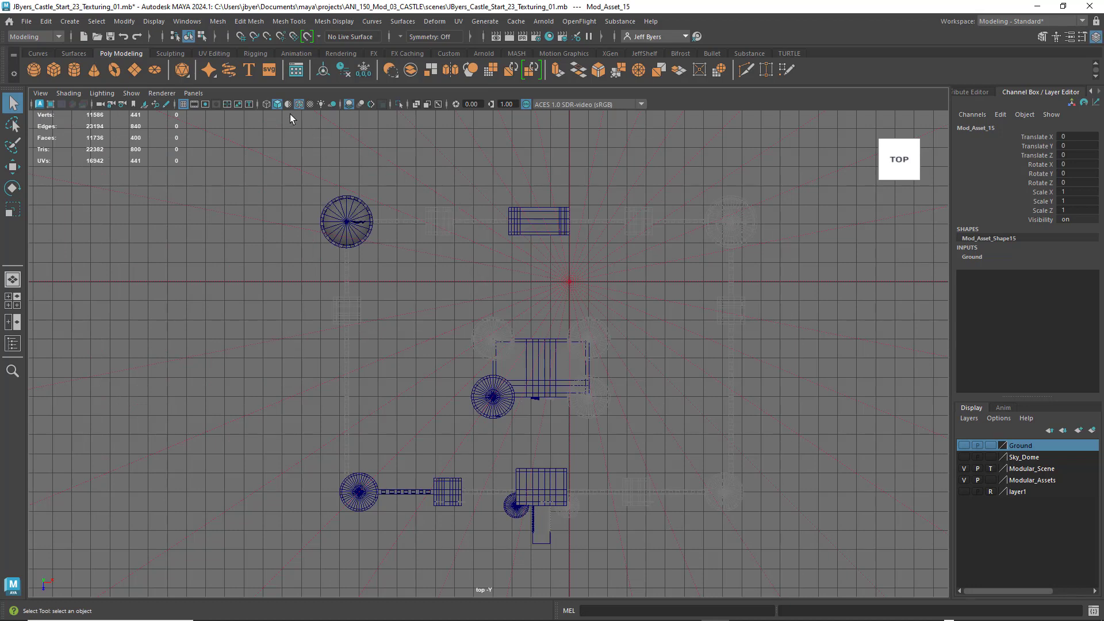
left_click(188, 22)
mouse_move(215, 148)
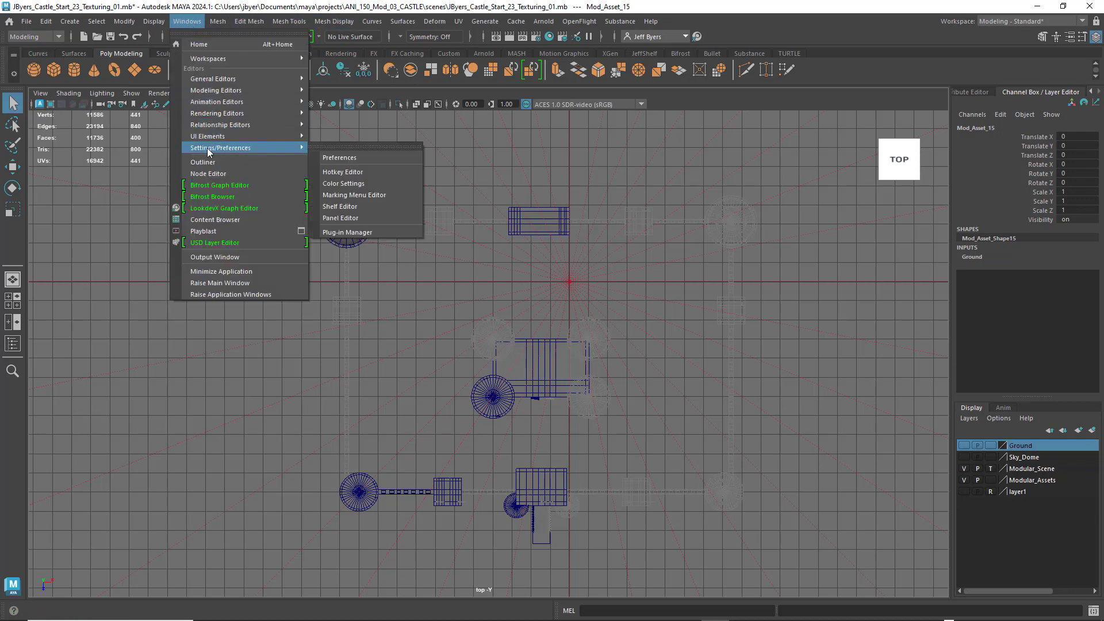
left_click(343, 159)
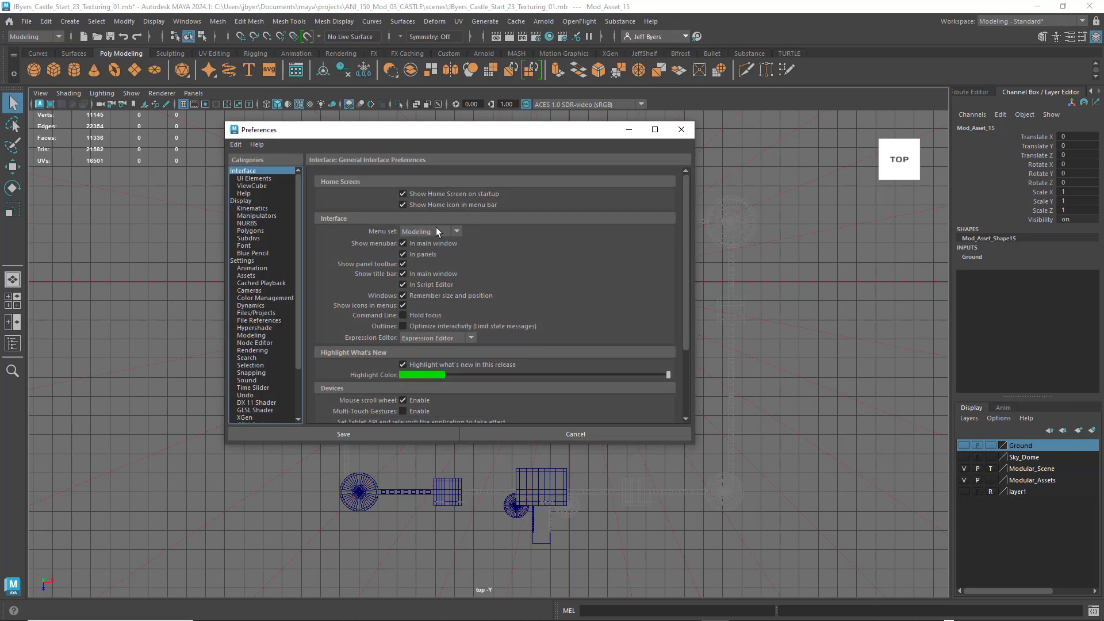
left_click(680, 129)
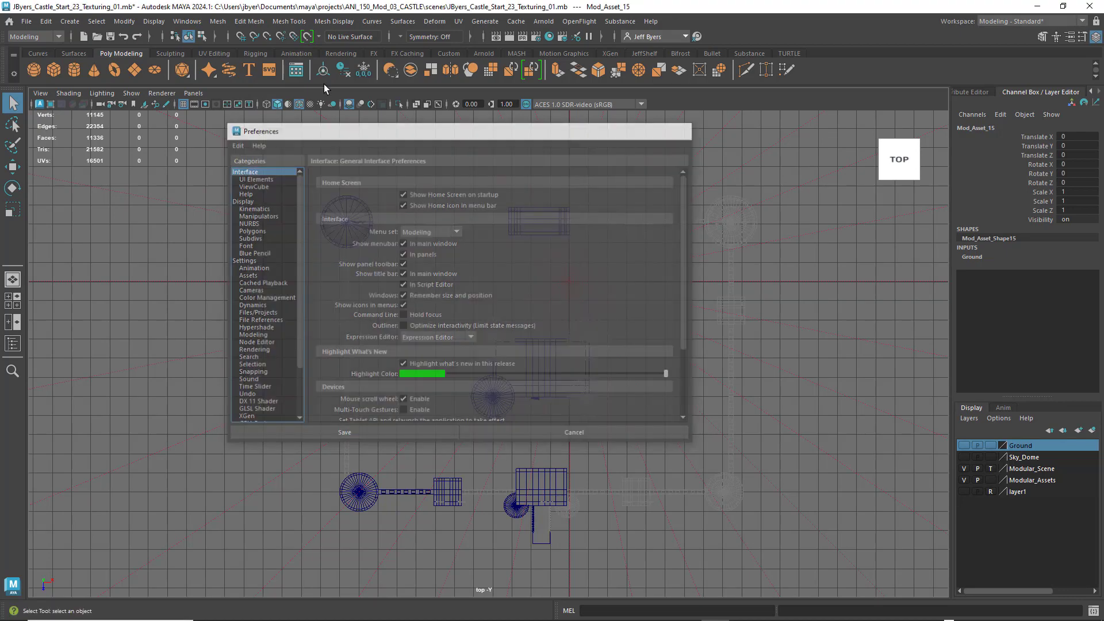
Set the 3D views' background, gradient top and gradient bottom colors to black in the color settings and save them
left_click(187, 21)
mouse_move(218, 148)
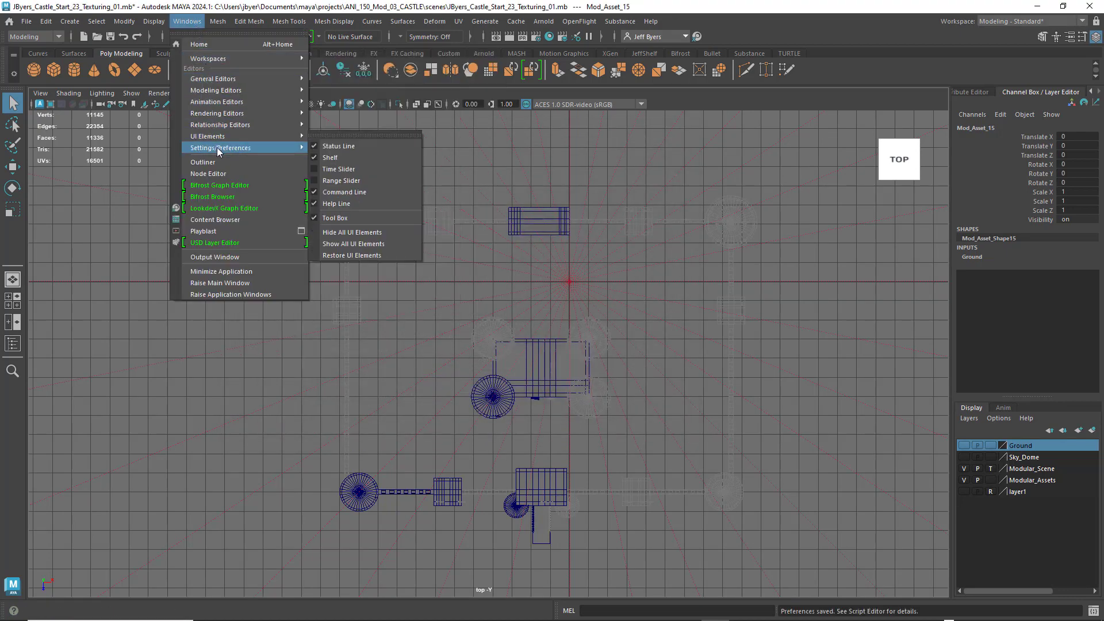
left_click(352, 176)
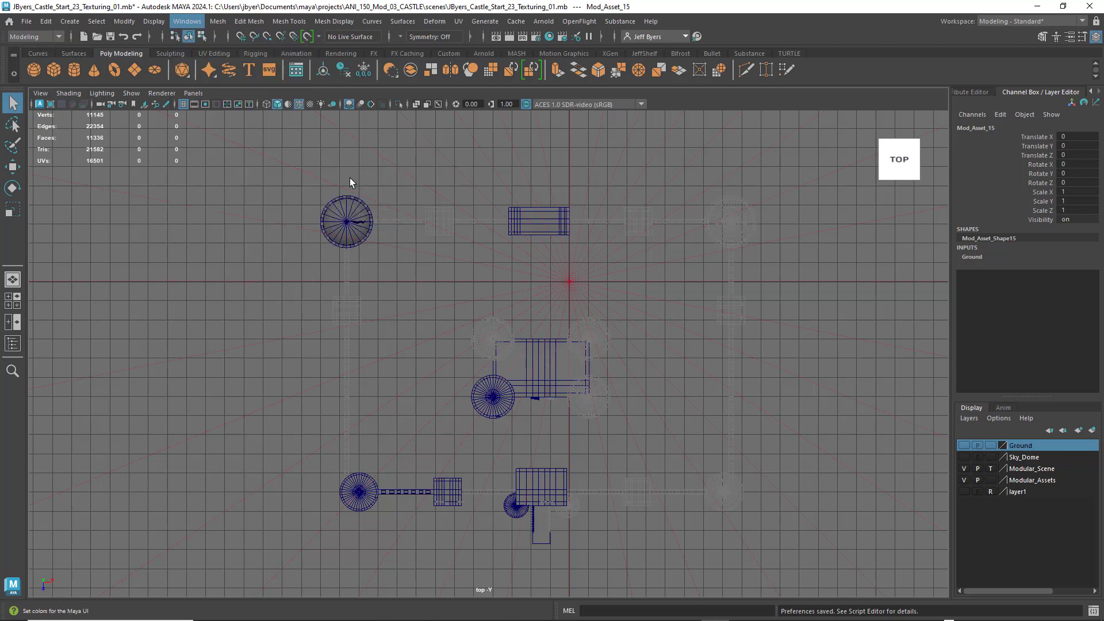
left_click(419, 262)
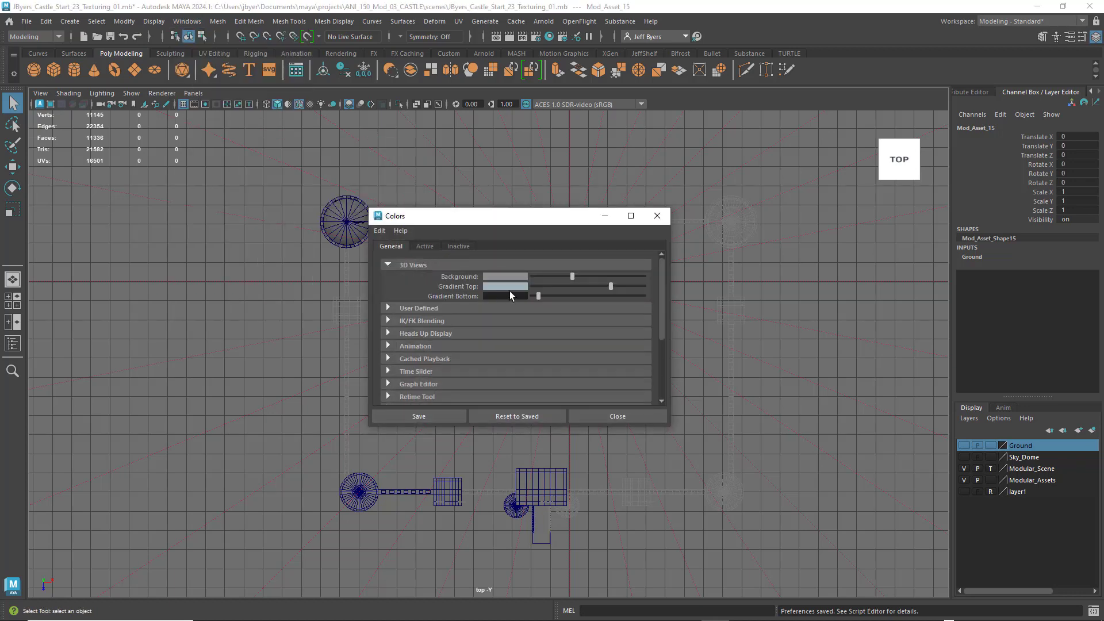
left_click_drag(603, 285, 533, 286)
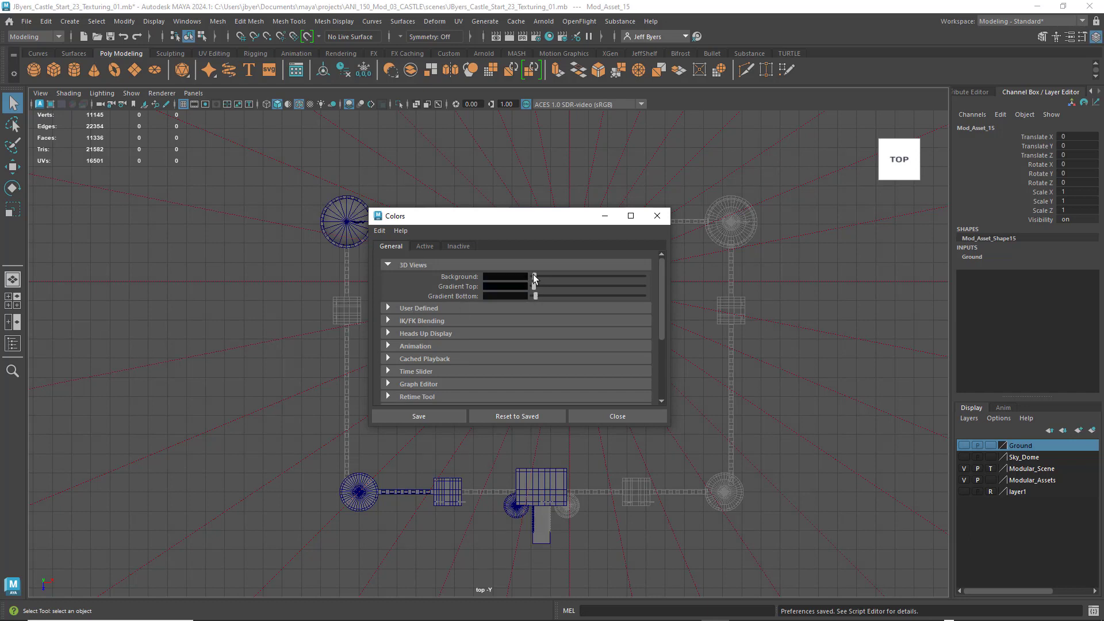
left_click_drag(534, 295, 530, 296)
left_click(422, 416)
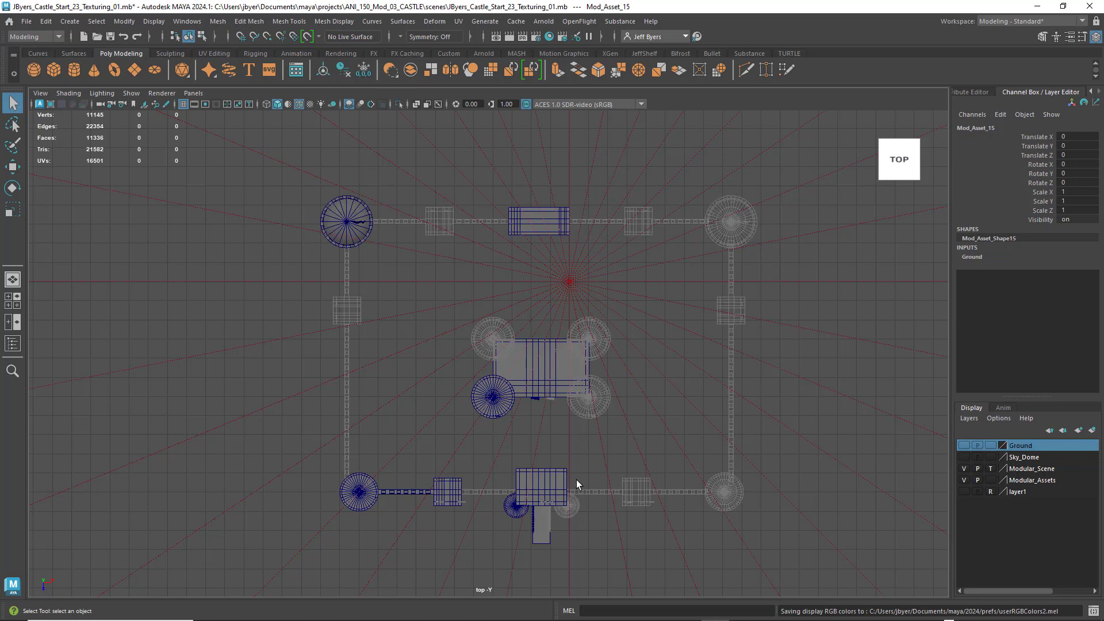
Duplicate the small round tower left of the gatehouse and move the copy about 2.64 along X onto the templated right-hand tower
middle_click_drag(582, 463, 570, 379, "alt")
scroll(577, 409, "up", 3)
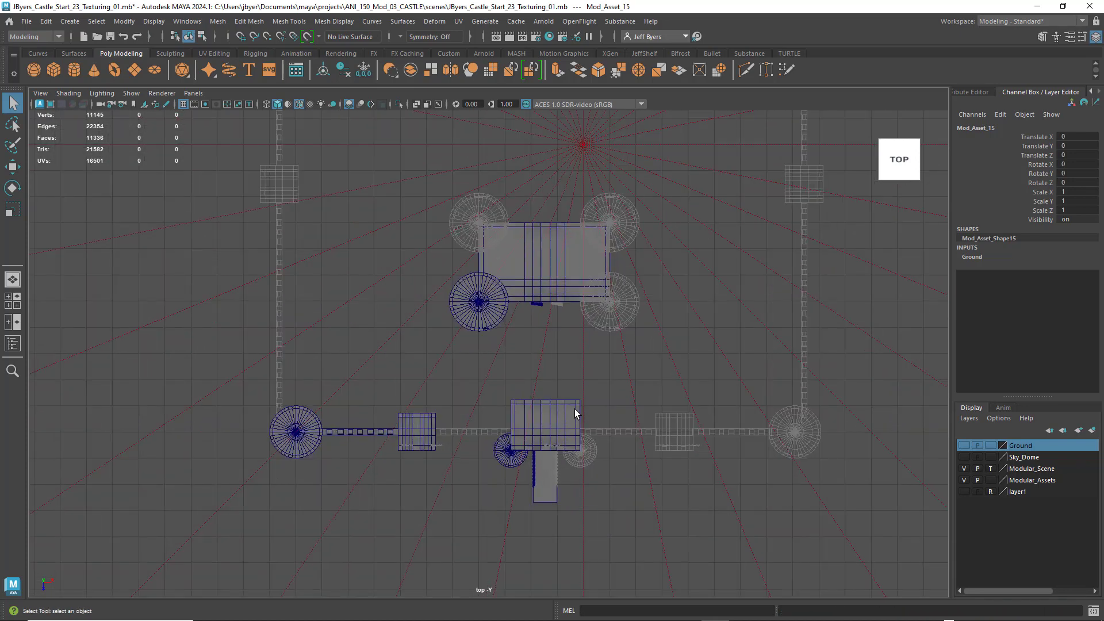
scroll(574, 408, "up", 5)
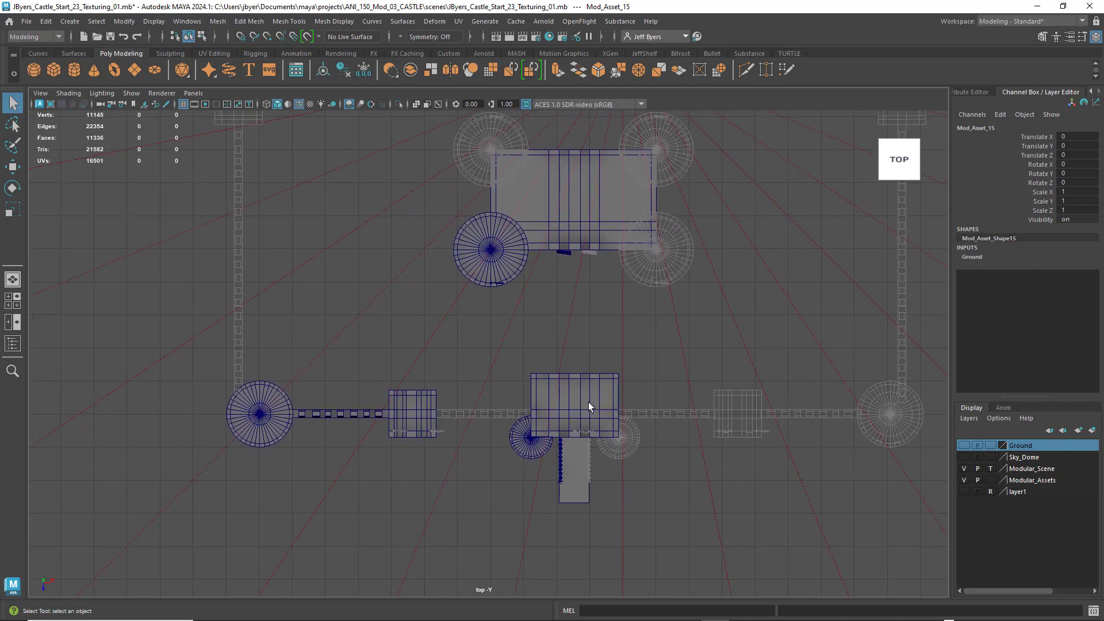
left_click(533, 452)
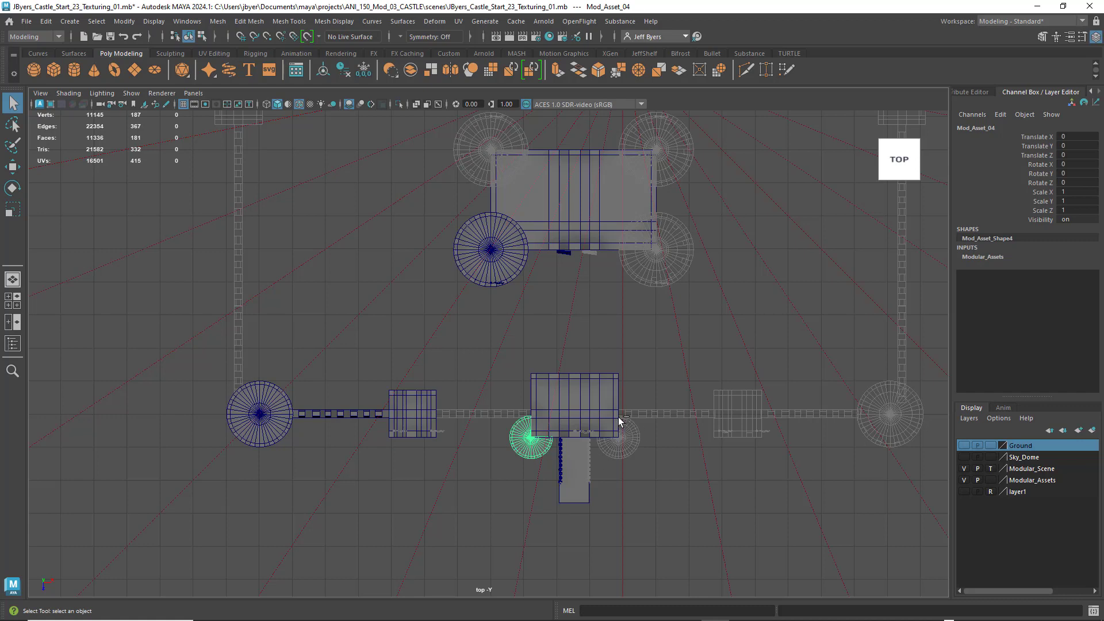
key("ctrl+d")
key("w")
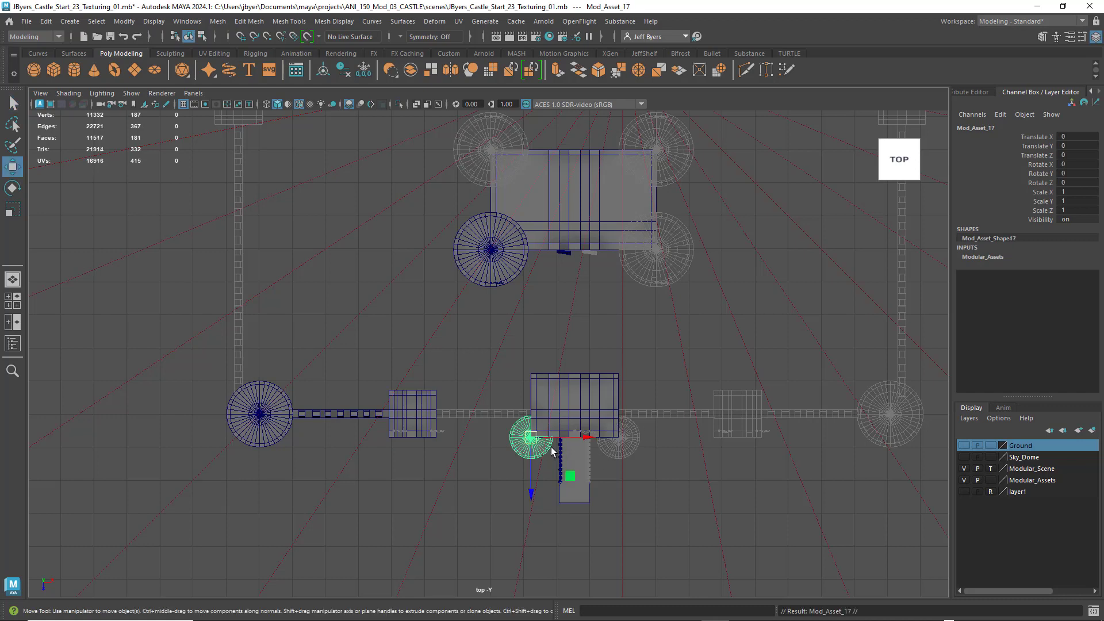
left_click_drag(590, 447, 679, 447)
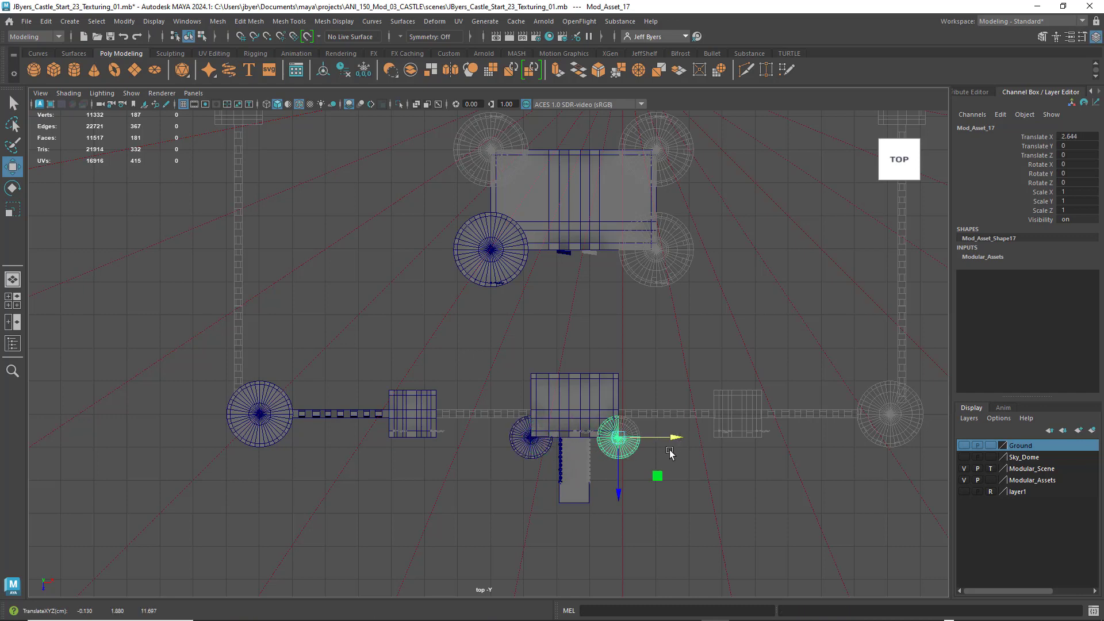
Rotate the duplicated gatehouse tower around its vertical axis and set its Rotate Y to 90
key("t")
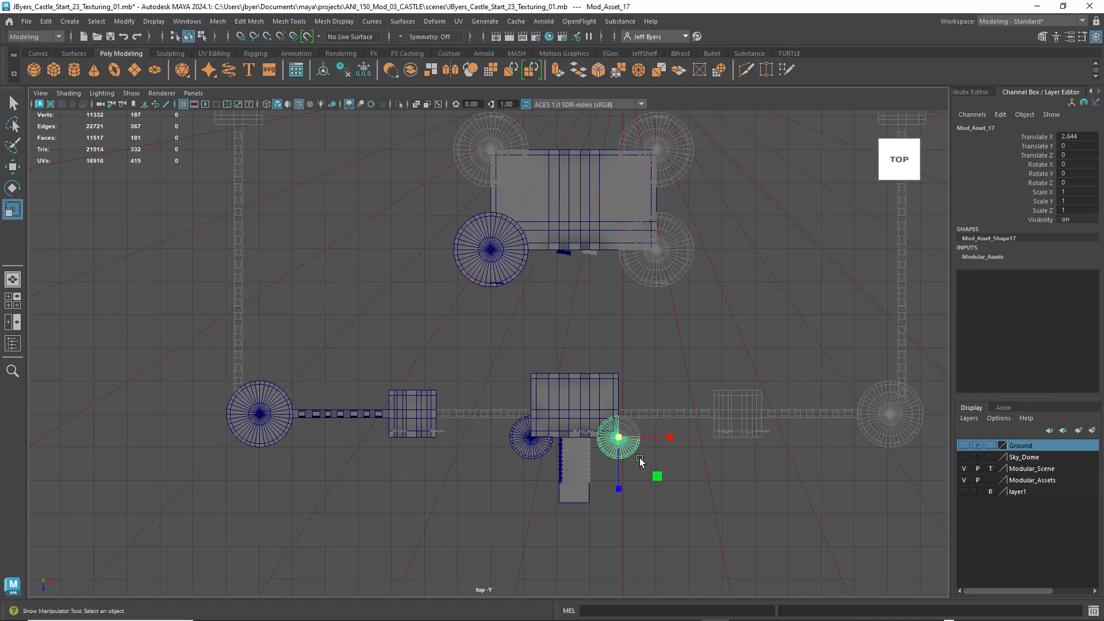
key("e")
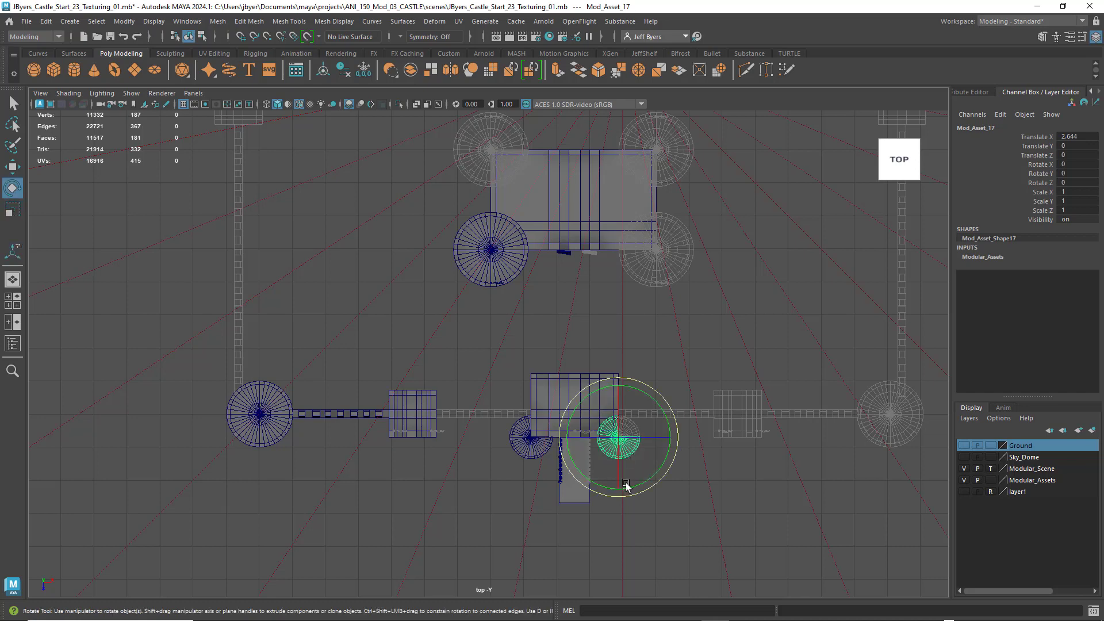
left_click_drag(628, 486, 655, 433)
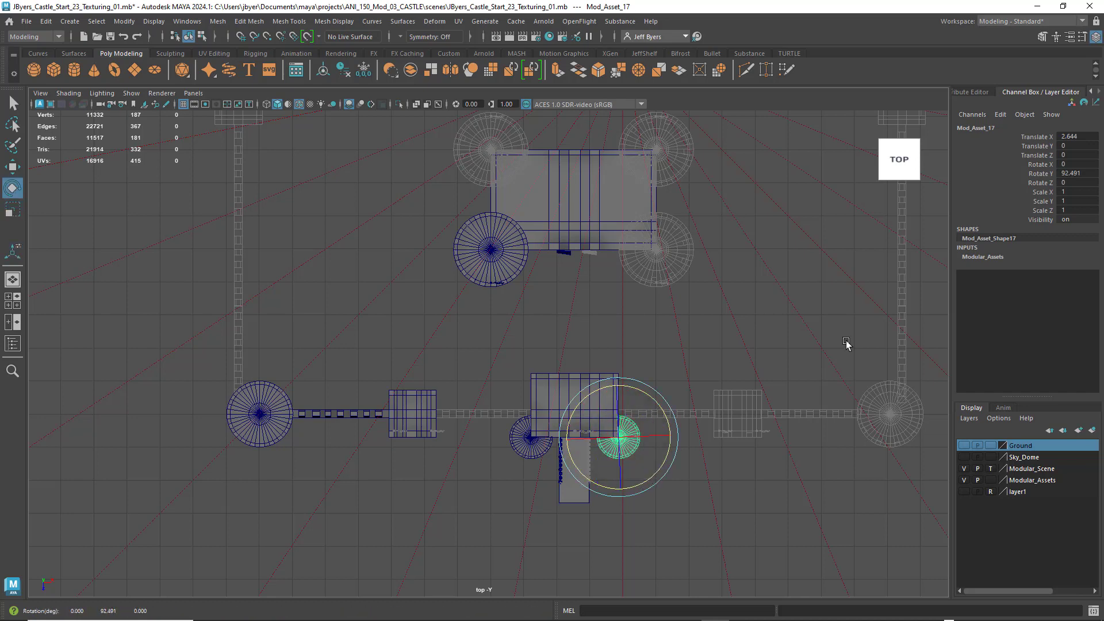
double_click(1072, 173)
key("Return")
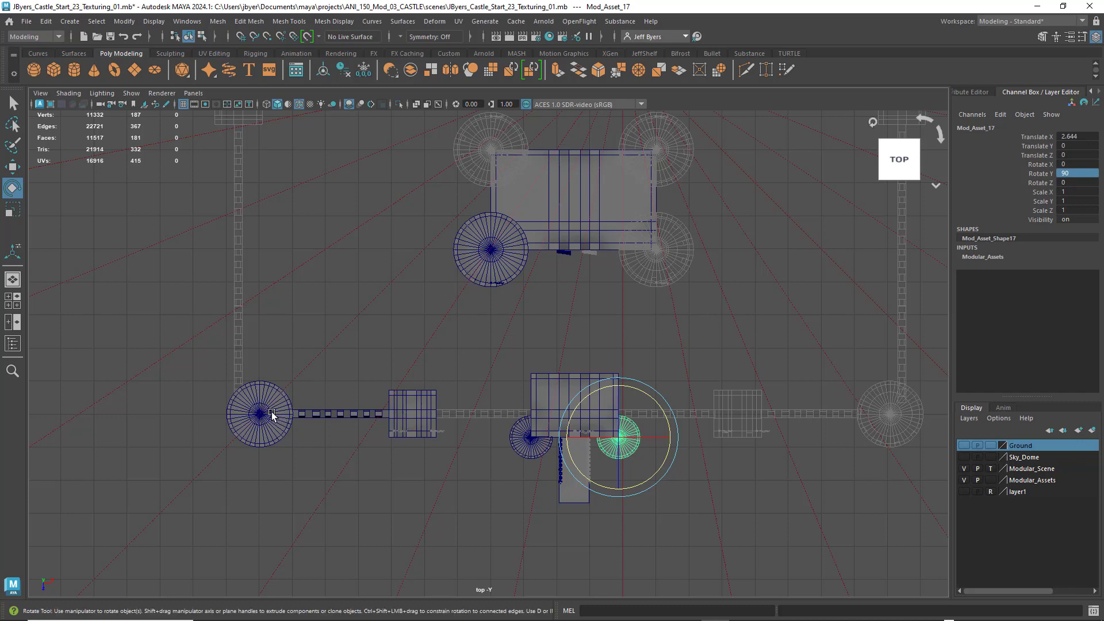
Configure the Rotate tool's step snap to Relative with a 45-degree increment
double_click(13, 188)
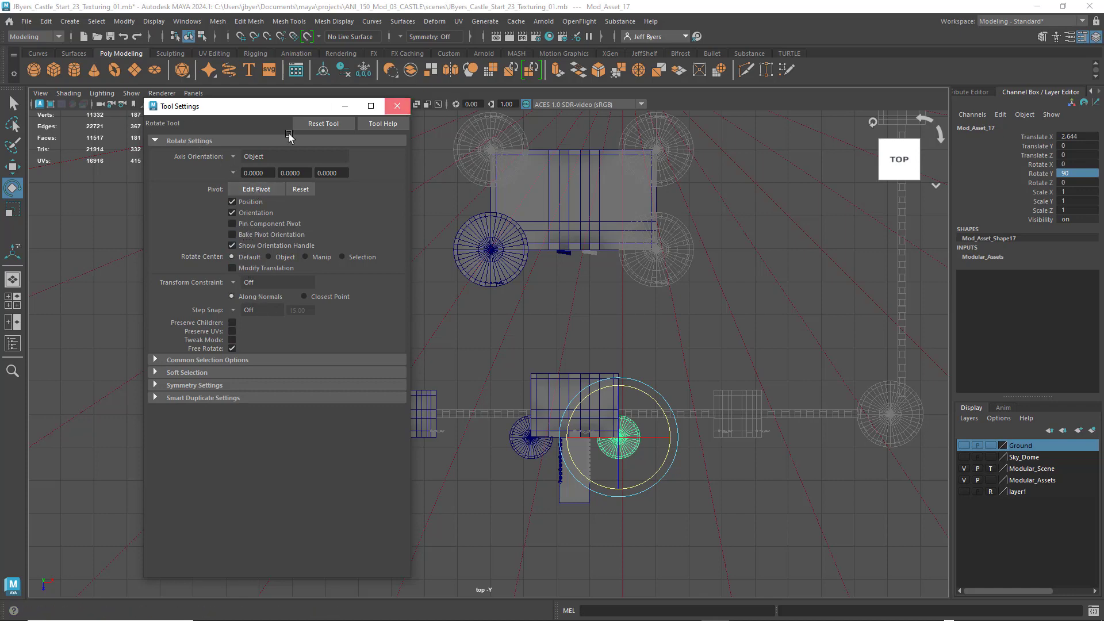
double_click(13, 188)
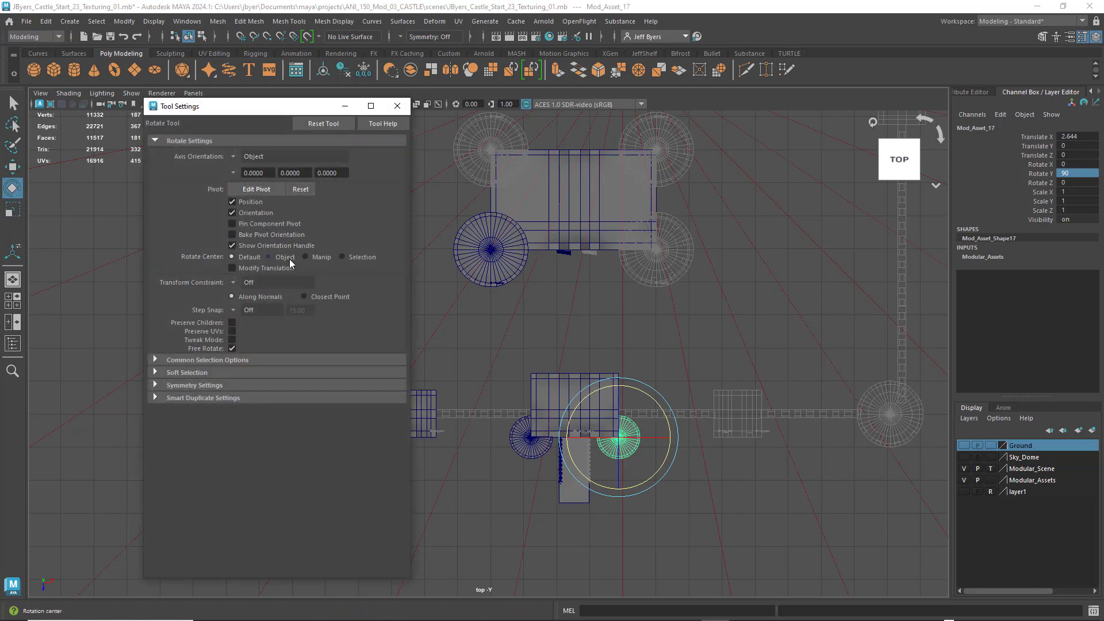
left_click(234, 310)
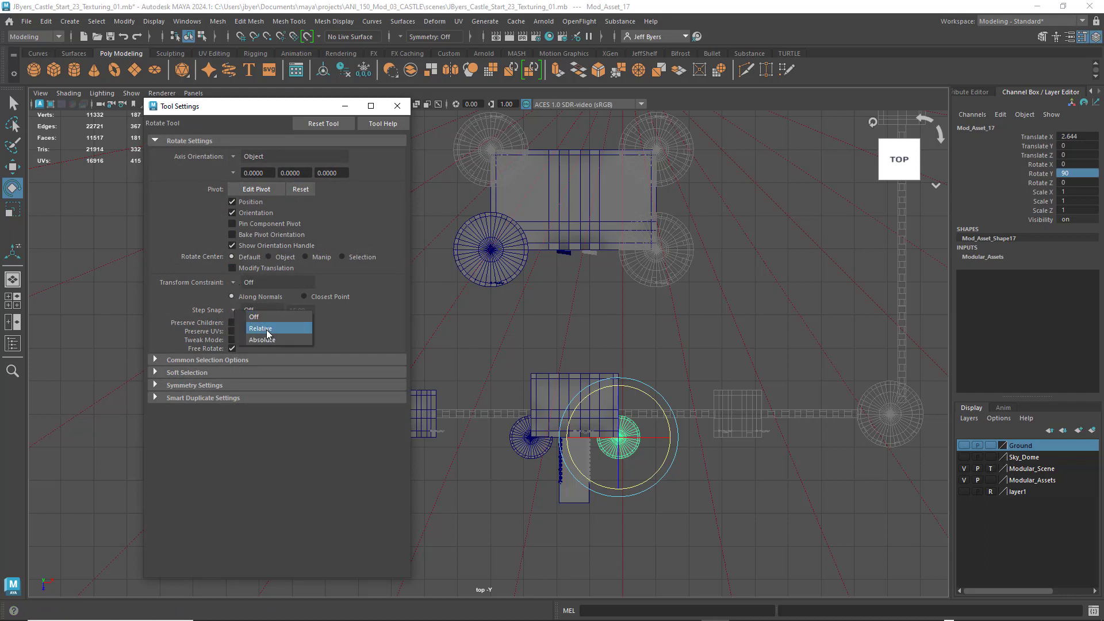
left_click(266, 330)
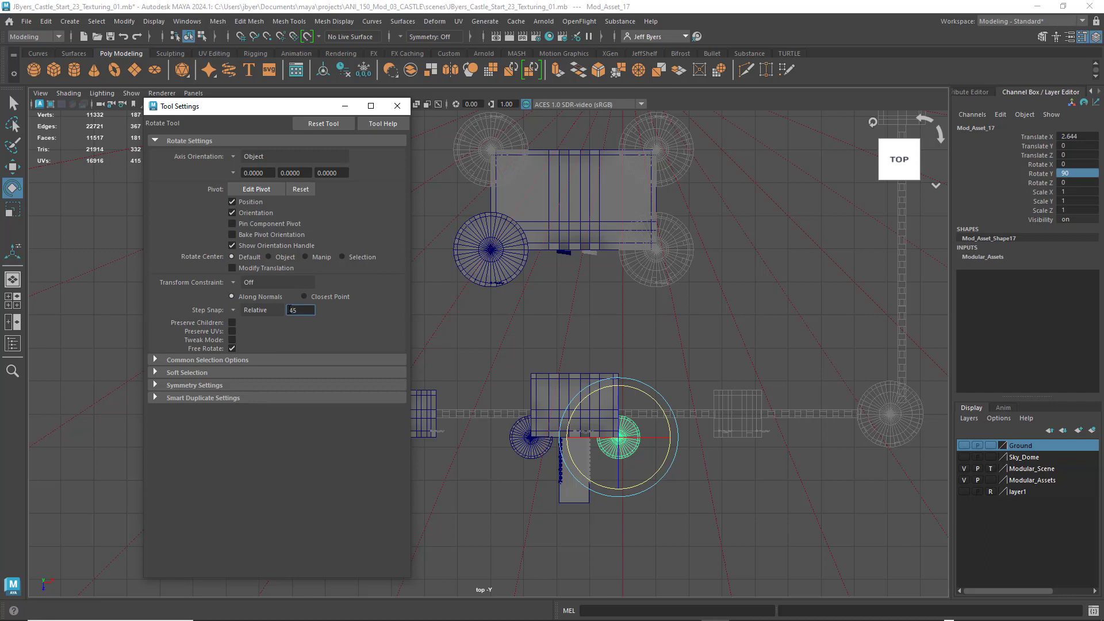
left_click(290, 309)
type("45")
key("Return")
left_click_drag(273, 113, 230, 145)
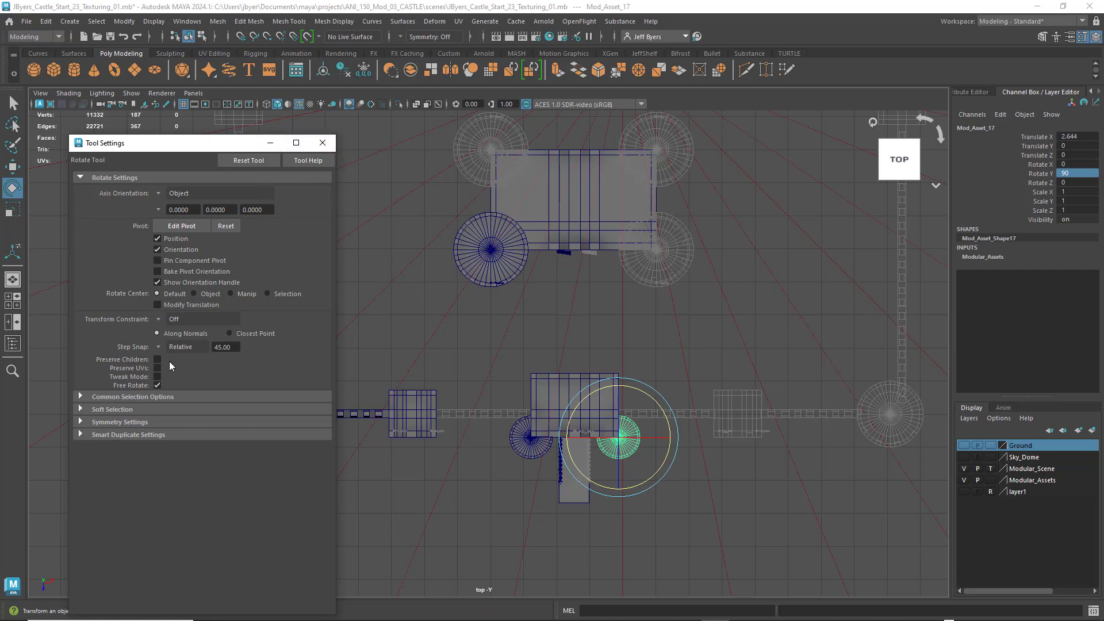
left_click(224, 348)
left_click(322, 142)
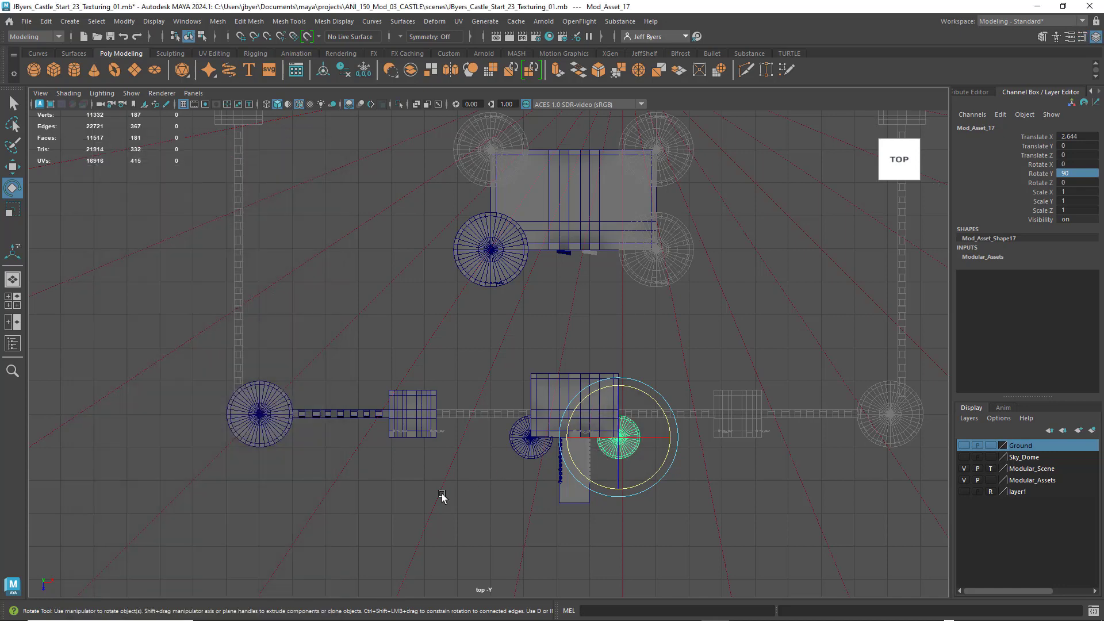
Duplicate the front-left corner tower, move the copy about 19.06 along X onto the front-right template, and check it in the perspective view
scroll(325, 417, "down", 2)
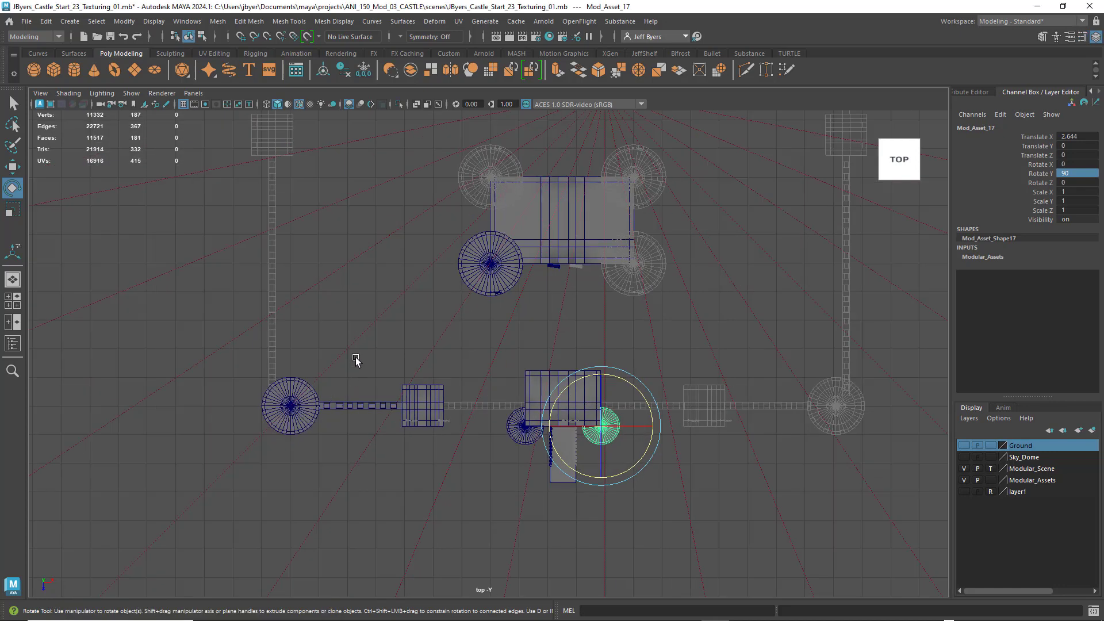
middle_click_drag(350, 351, 399, 509, "alt")
scroll(412, 470, "down", 1)
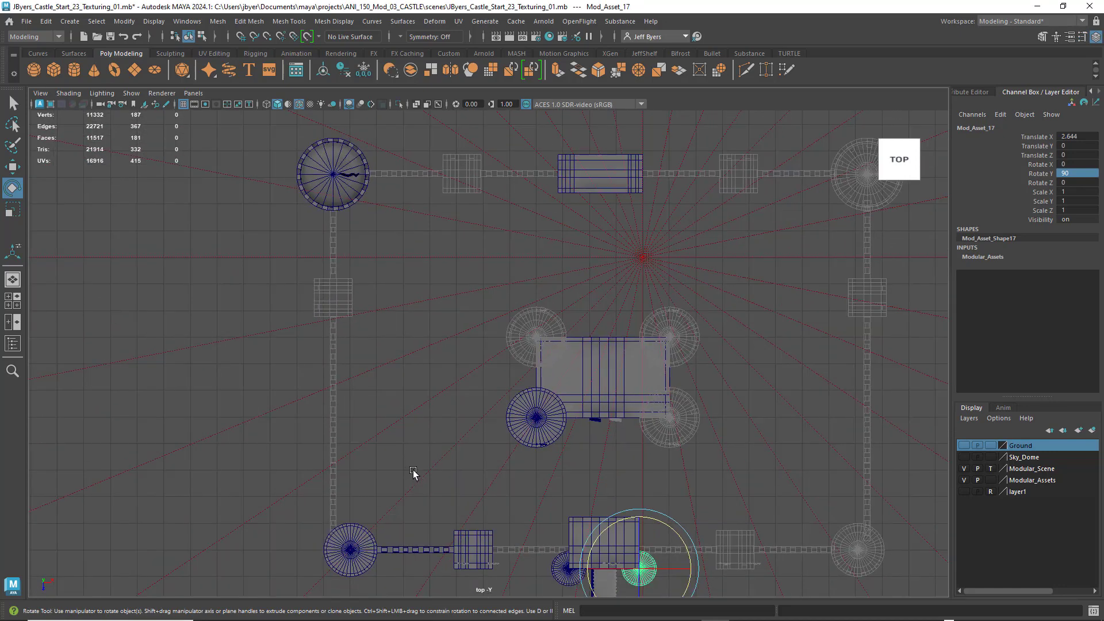
middle_click_drag(411, 468, 302, 435, "alt")
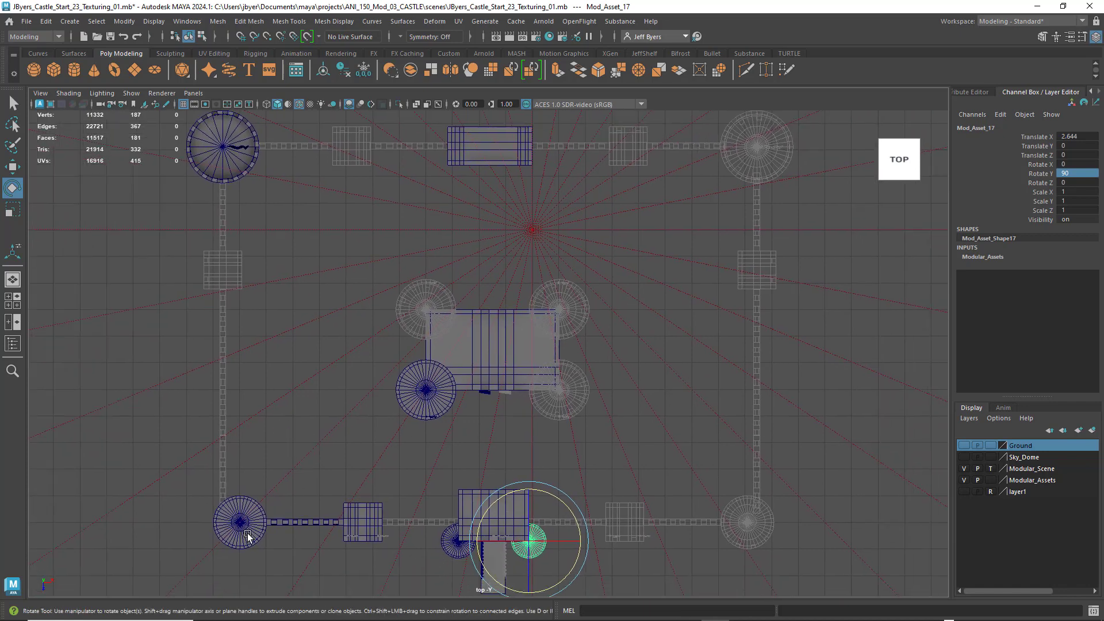
left_click(254, 535)
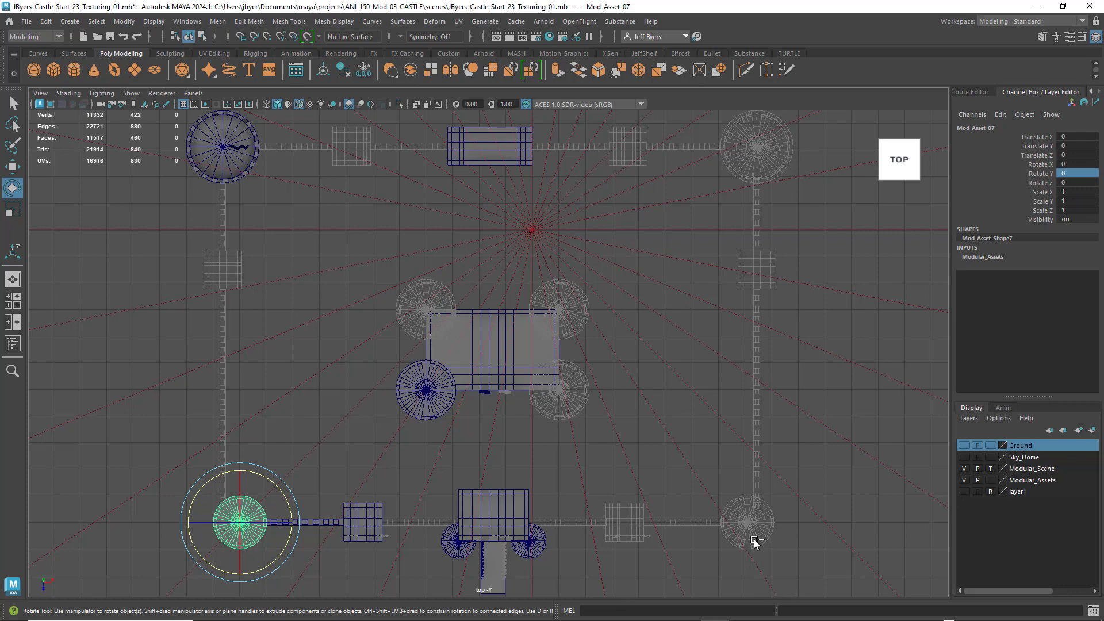
key("ctrl+d")
key("w")
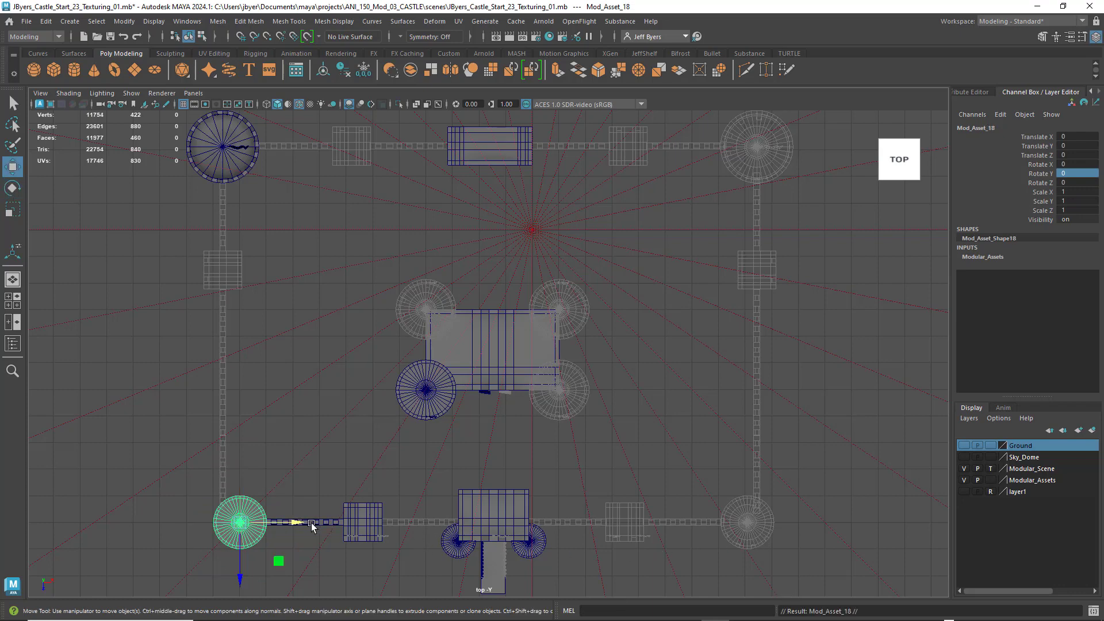
left_click_drag(323, 523, 808, 538)
key("space")
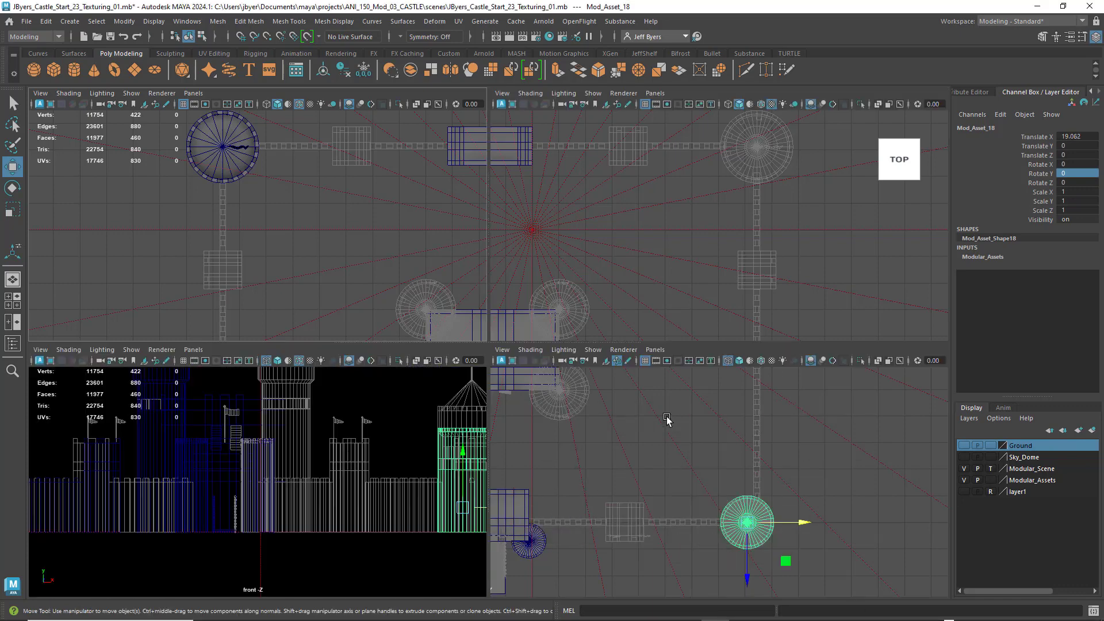
key("space")
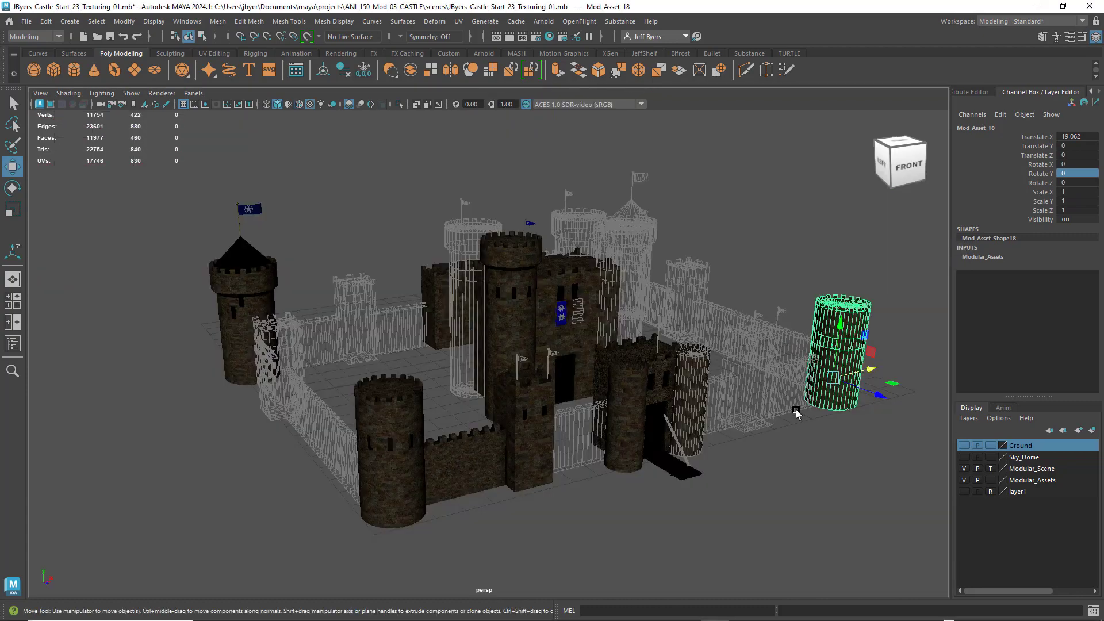
left_click_drag(796, 413, 564, 406, "alt")
left_click(793, 431)
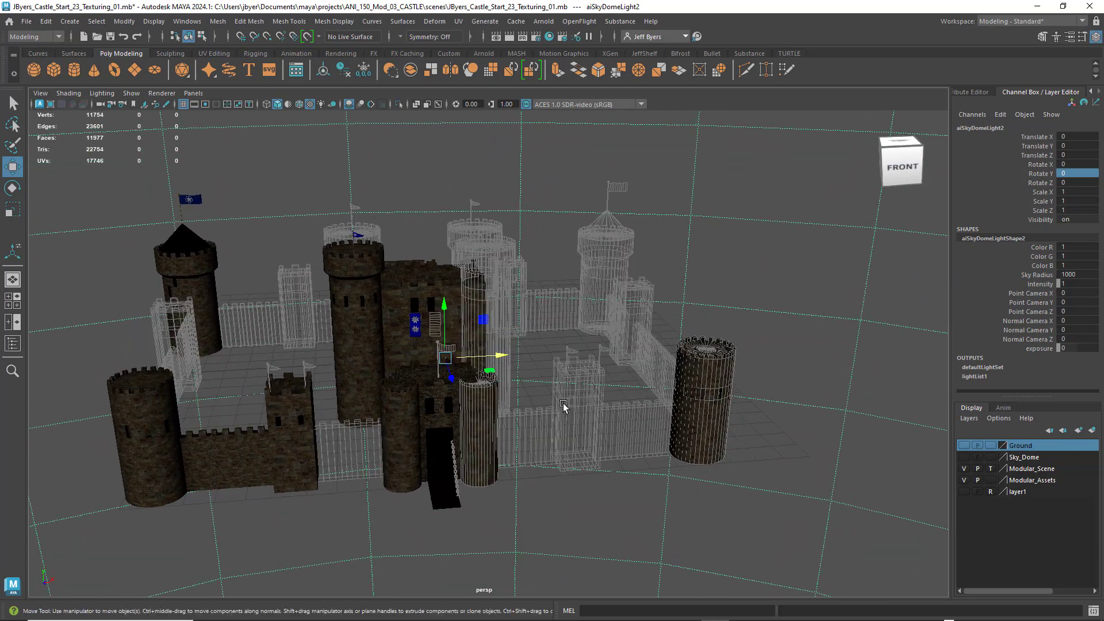
Duplicate the square wall tower left of the gatehouse in the top view and move the copy about 9.86 along X onto its right-hand template
key("space")
key("space")
middle_click_drag(569, 434, 526, 344, "alt")
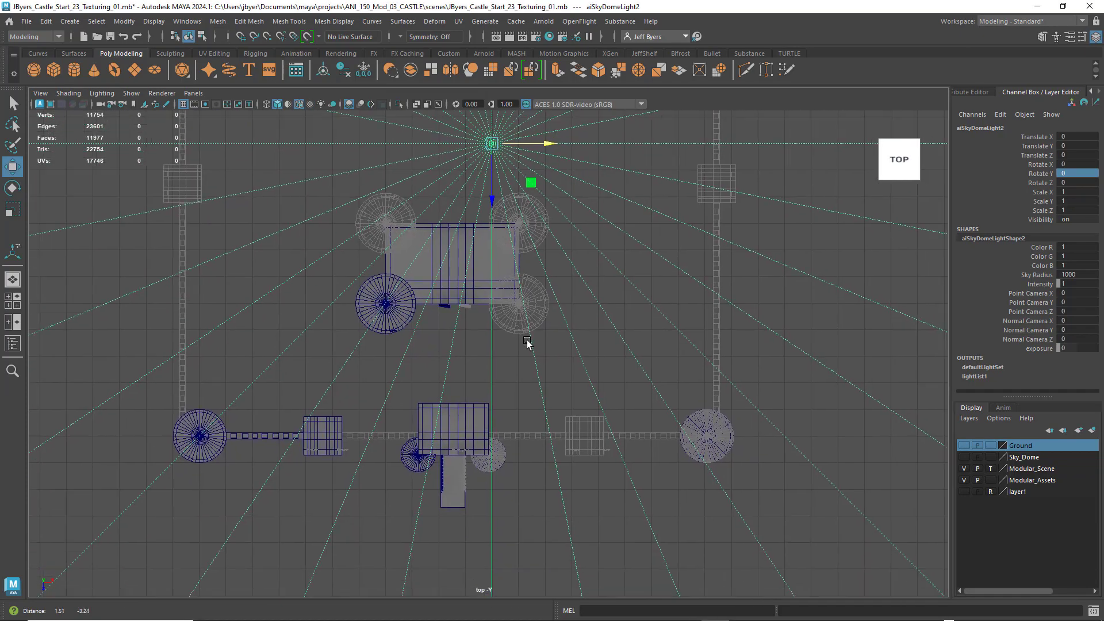
left_click(330, 433)
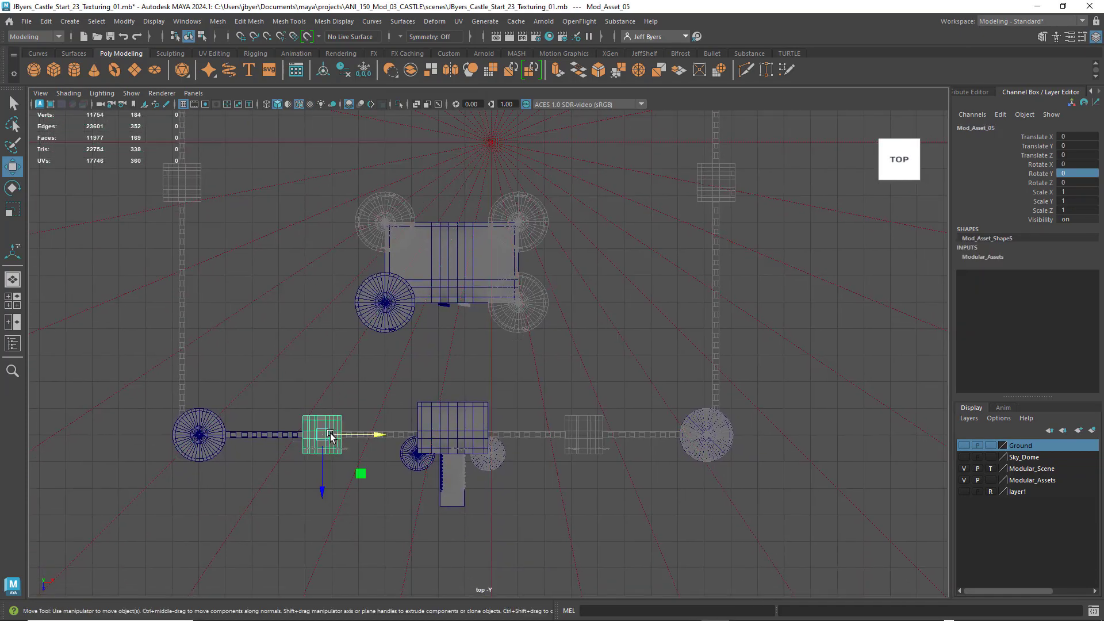
key("ctrl+d")
left_click_drag(377, 433, 639, 454)
scroll(637, 458, "up", 3)
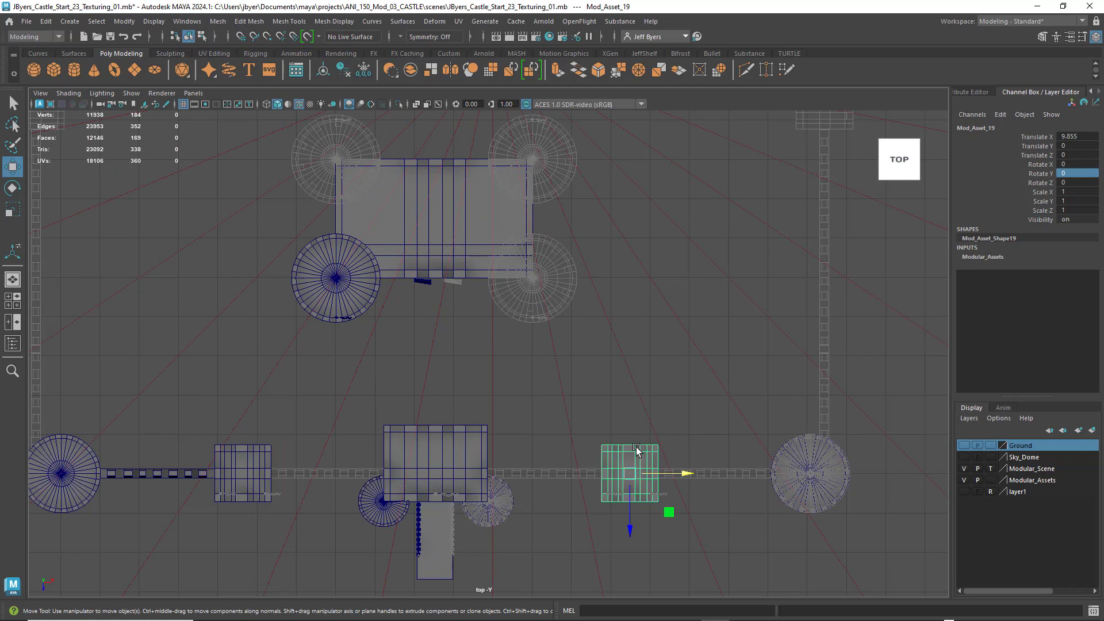
Nudge the duplicated wall tower to about 9.835 in Translate X over its template and check the fit in the perspective view
middle_click_drag(637, 469, 518, 366, "alt")
scroll(586, 411, "up", 3)
left_click_drag(586, 389, 585, 384)
key("space")
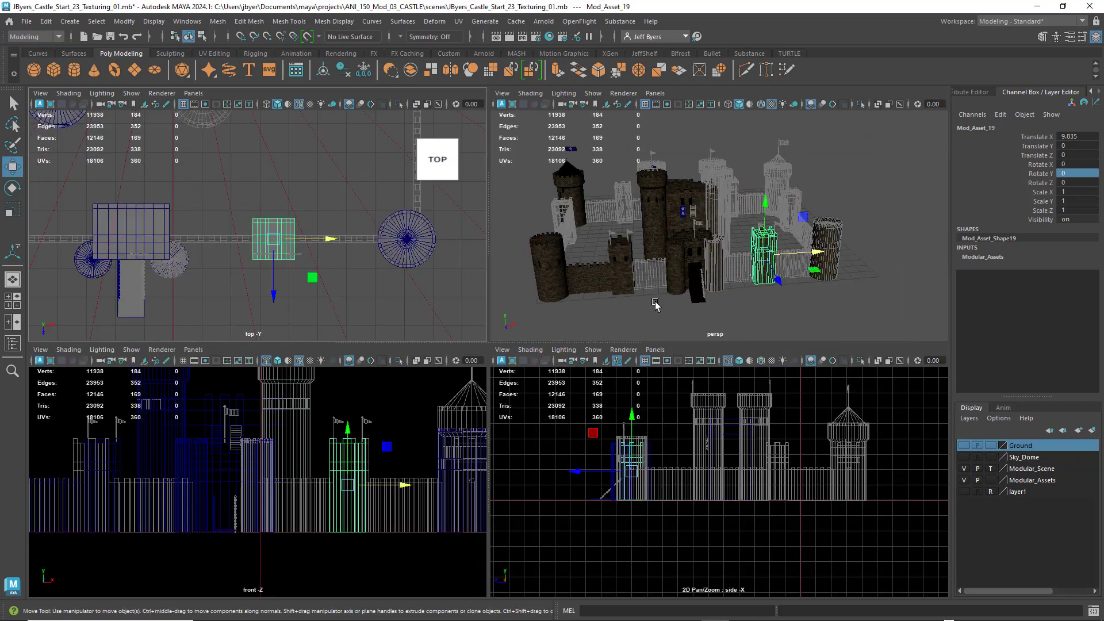
key("space")
left_click_drag(631, 466, 626, 440, "alt")
scroll(626, 441, "up", 2)
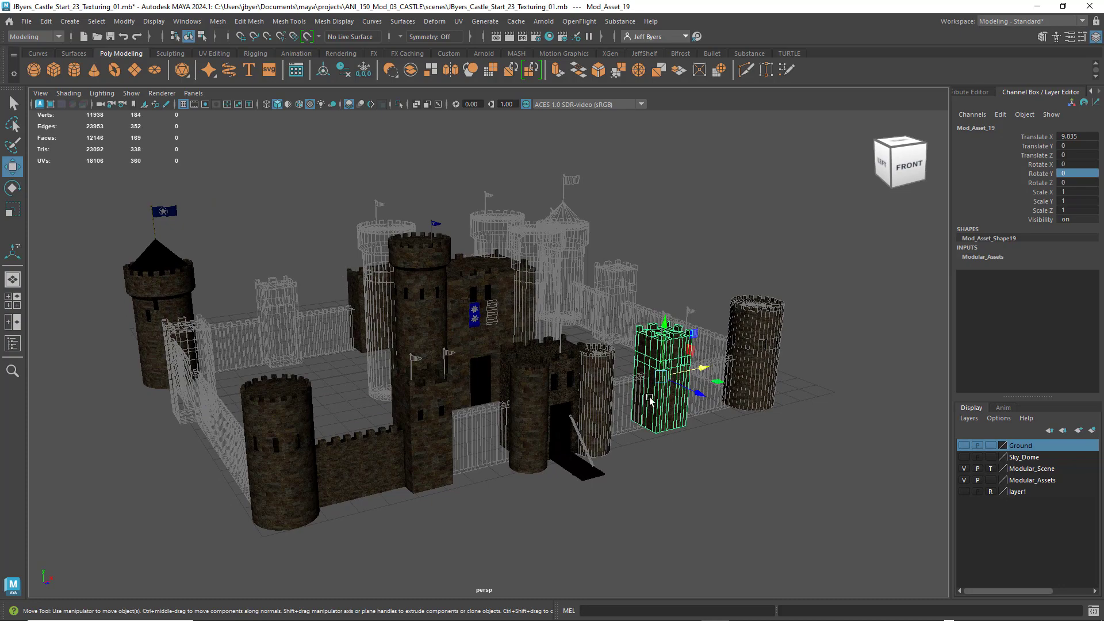
left_click_drag(650, 401, 655, 402, "alt")
middle_click_drag(635, 405, 649, 400, "alt")
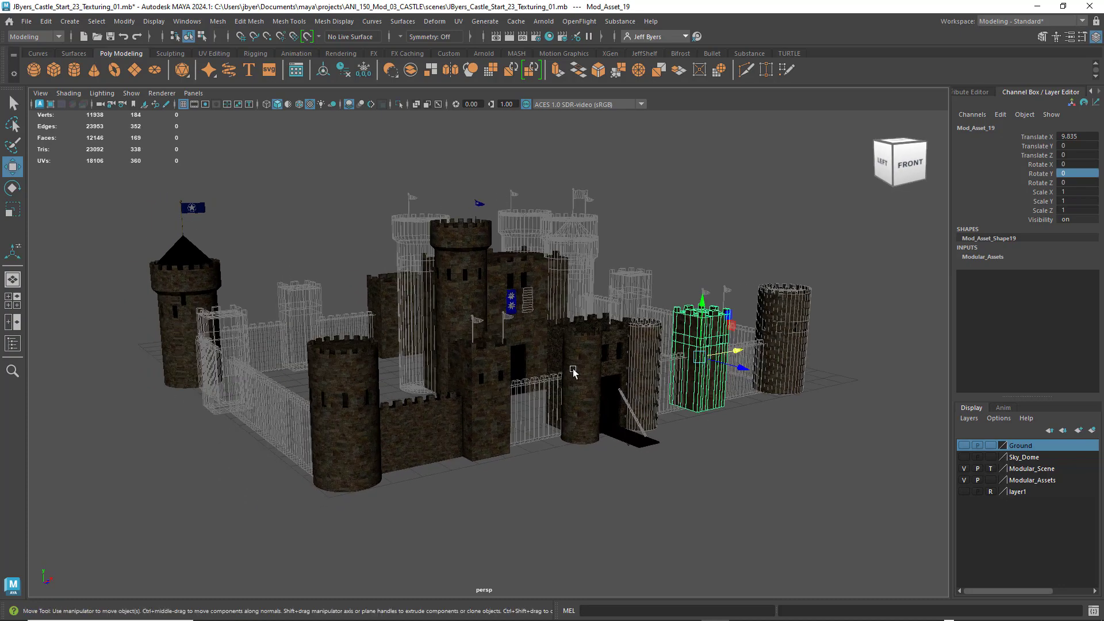
middle_click_drag(496, 388, 481, 399, "alt")
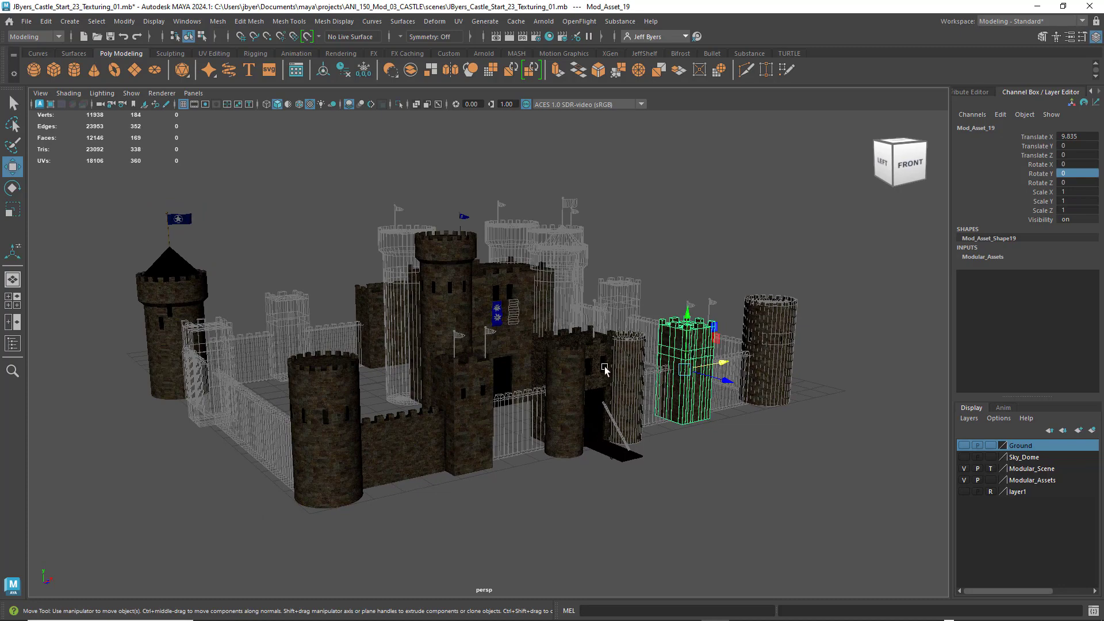
left_click_drag(610, 398, 633, 395, "alt")
middle_click_drag(633, 394, 633, 367, "alt")
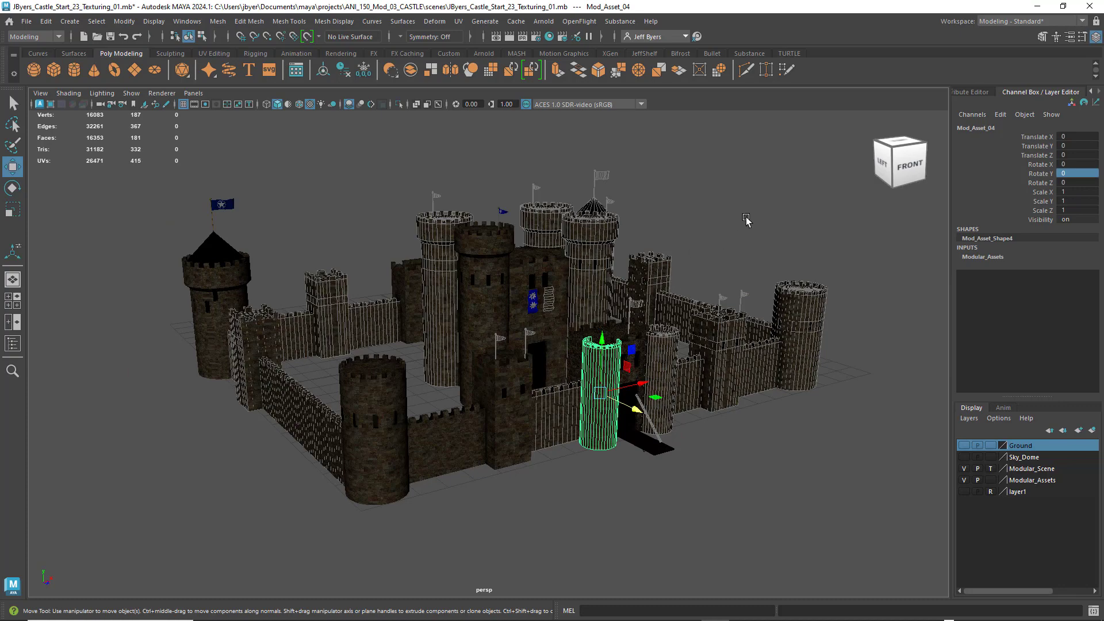
Duplicate the flagpole on top of the rear-left corner tower
left_click_drag(746, 220, 736, 214, "alt")
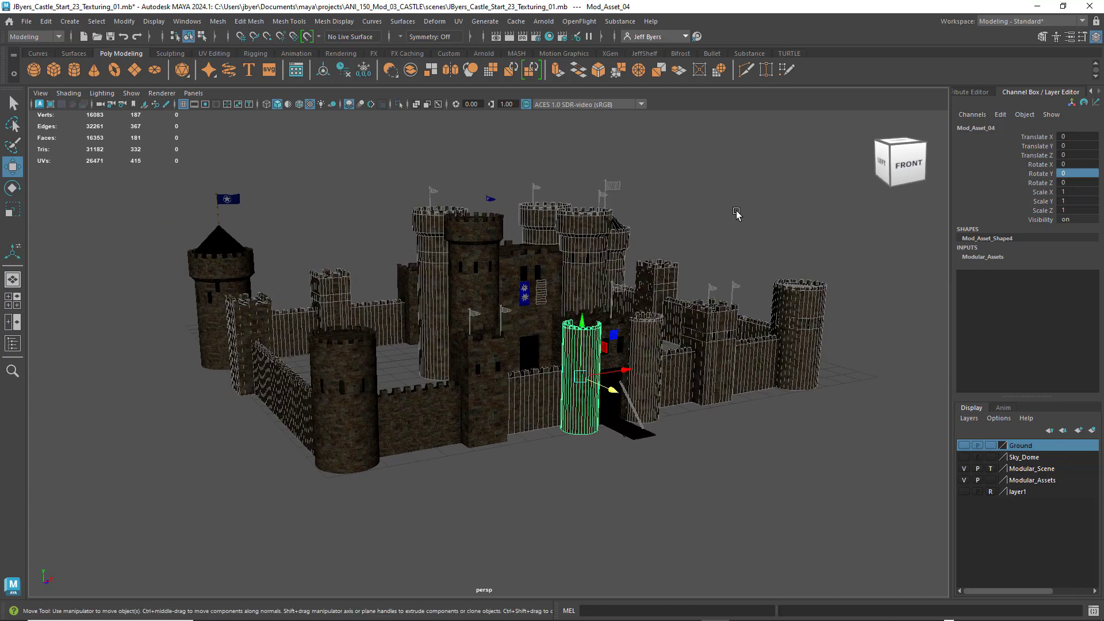
left_click(217, 216)
right_click_drag(278, 190, 395, 212, "alt")
left_click_drag(395, 213, 482, 237, "alt")
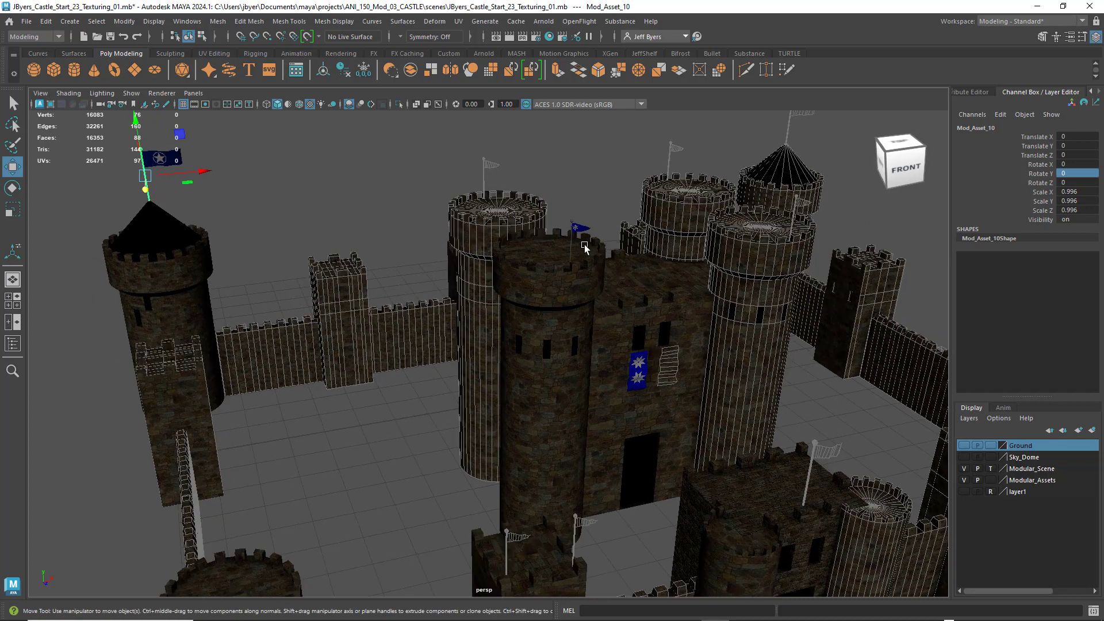
middle_click_drag(323, 197, 323, 212, "alt")
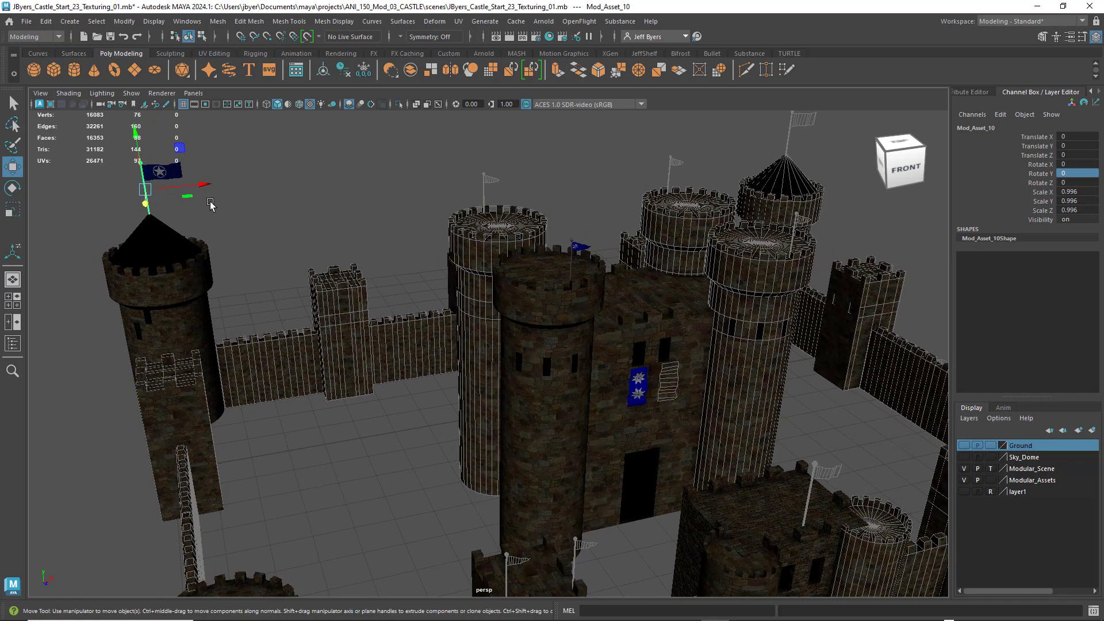
key("ctrl+d")
Move the flagpole copy in the top view onto the keep's rear-left round tower, about 7.664 in X and 5.632 in Z
key("space")
key("space")
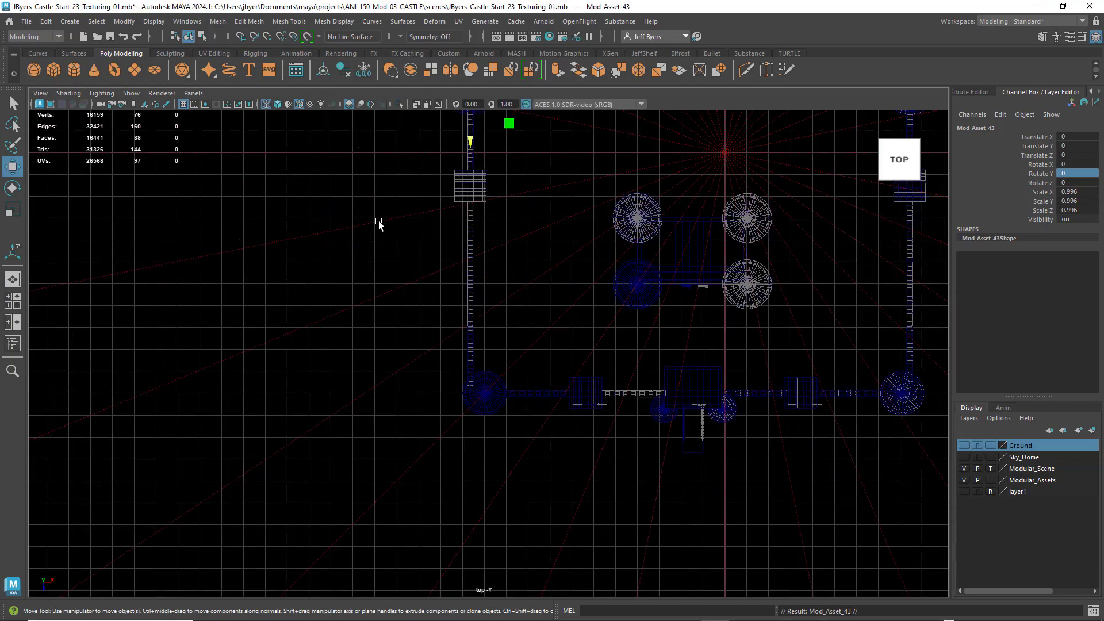
middle_click_drag(402, 215, 297, 254, "alt")
middle_click_drag(375, 210, 485, 305)
left_click_drag(485, 305, 483, 380)
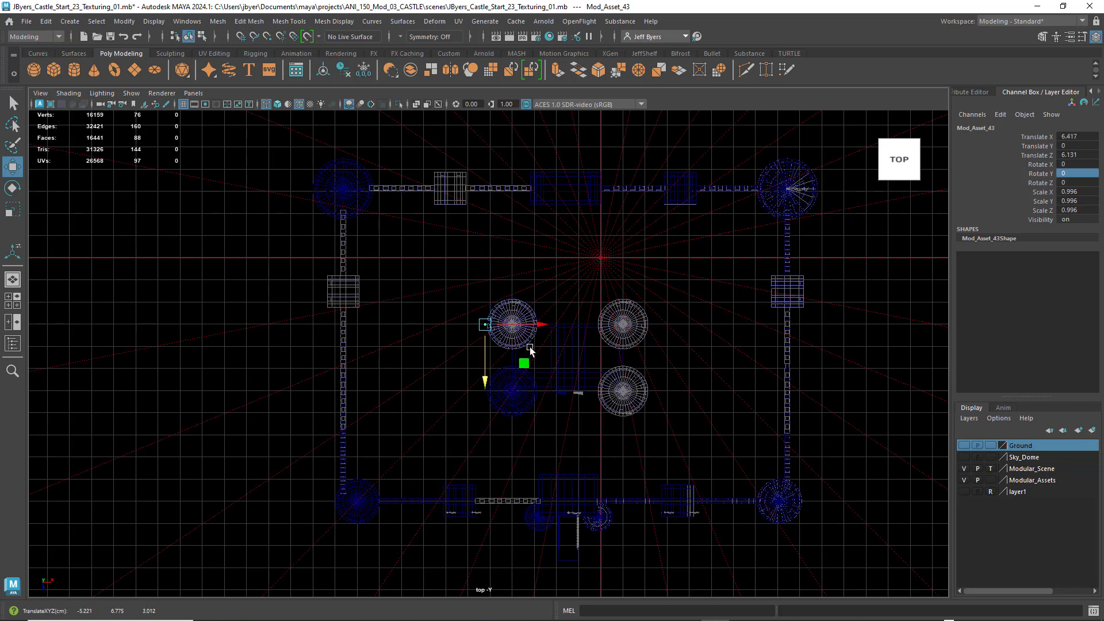
mouse_move(537, 327)
left_mouse_down()
mouse_move(577, 325)
mouse_move(558, 326)
left_mouse_up()
scroll(555, 324, "up", 8)
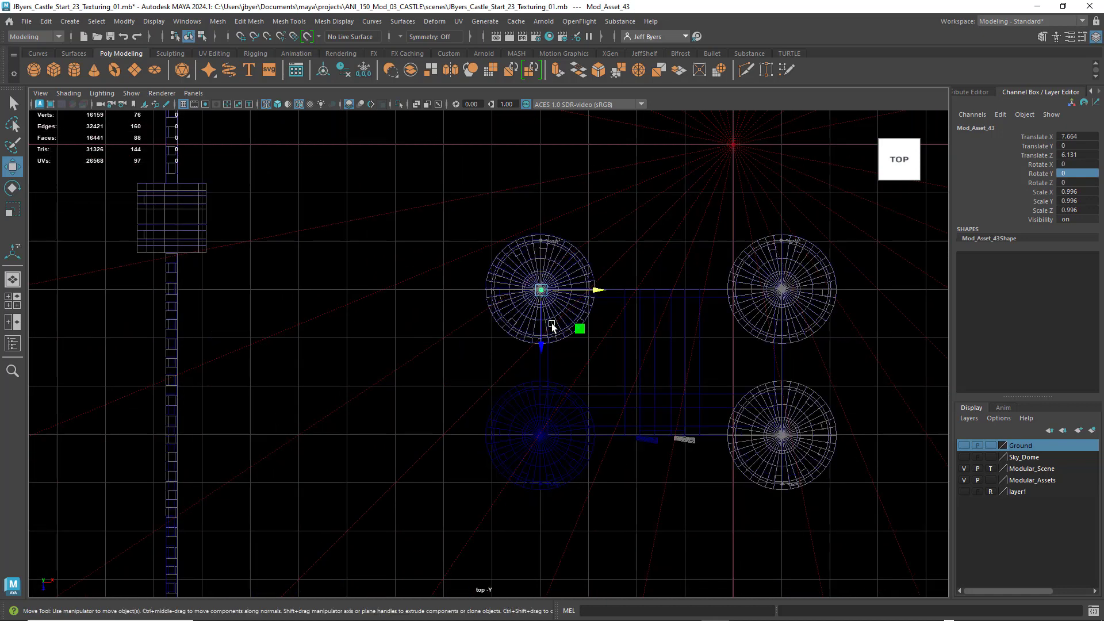
middle_click_drag(453, 296, 412, 364, "alt")
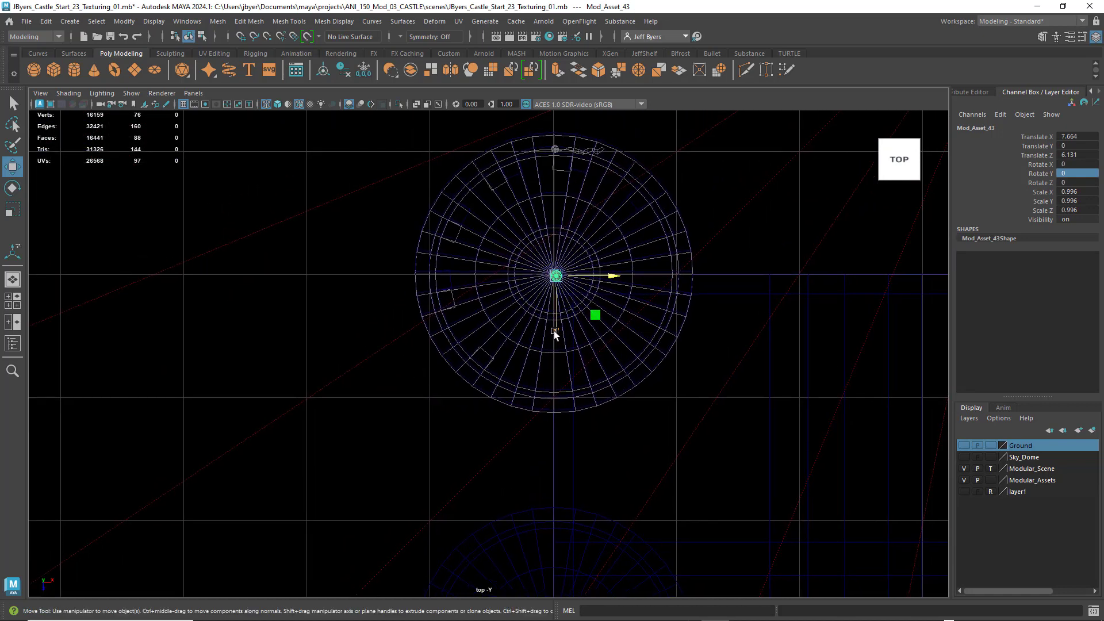
left_click_drag(559, 330, 559, 271)
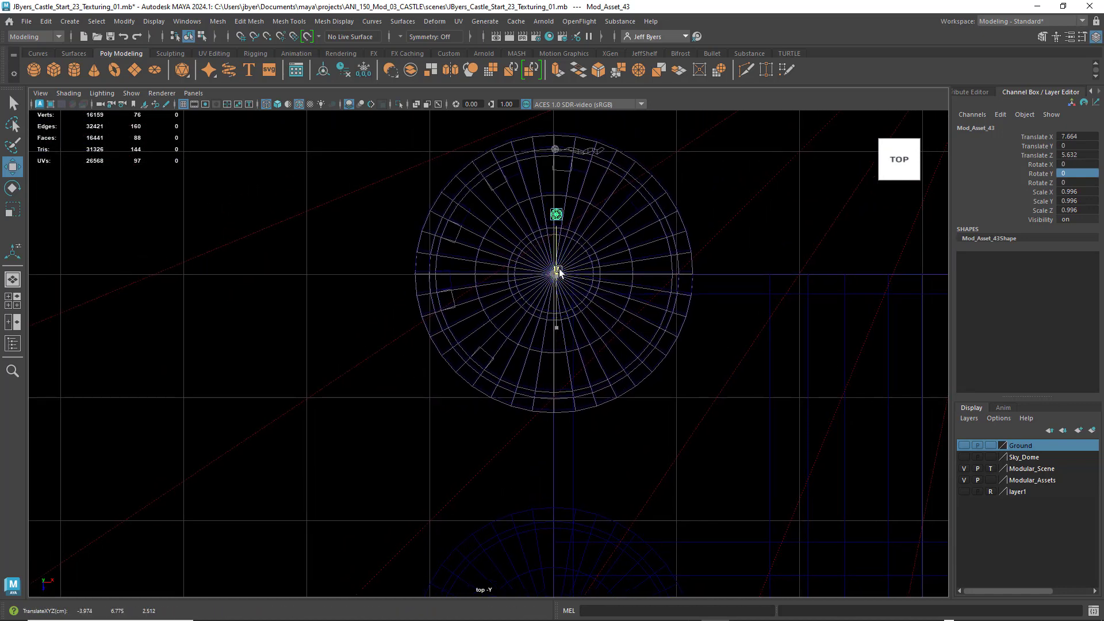
Raise the flagpole copy to about 0.45 in Y and shift it to about 5.102 in Z at the tower's rear edge
key("space")
key("space")
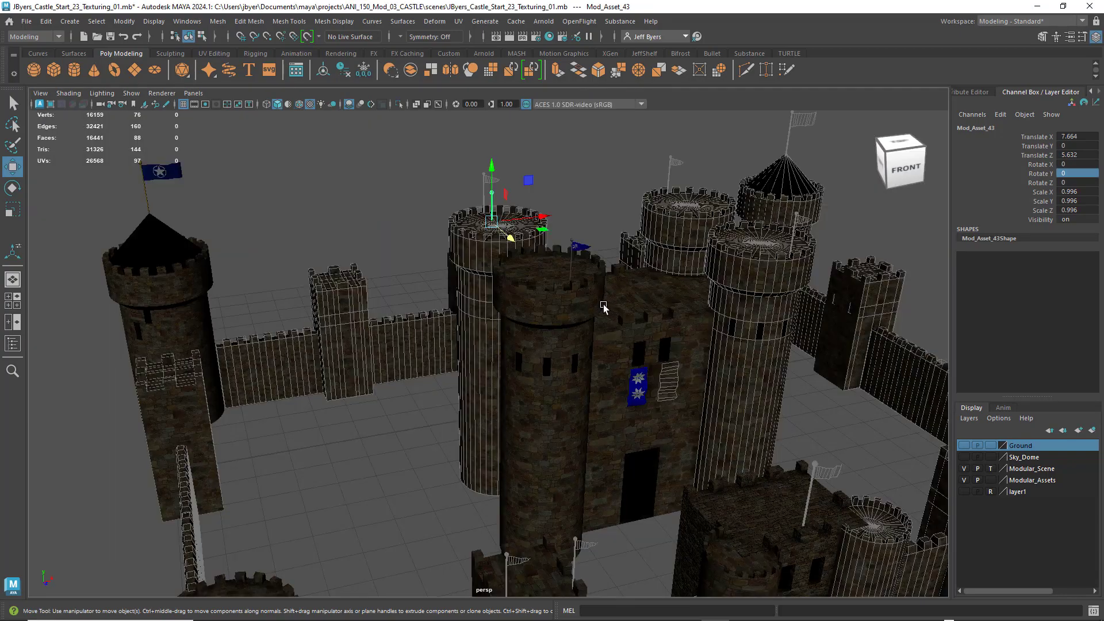
left_click_drag(602, 305, 558, 187, "alt")
left_click_drag(613, 243, 514, 278)
Align the flagpole copy with the template pole in the top view at about 7.654 in Translate X
key("space")
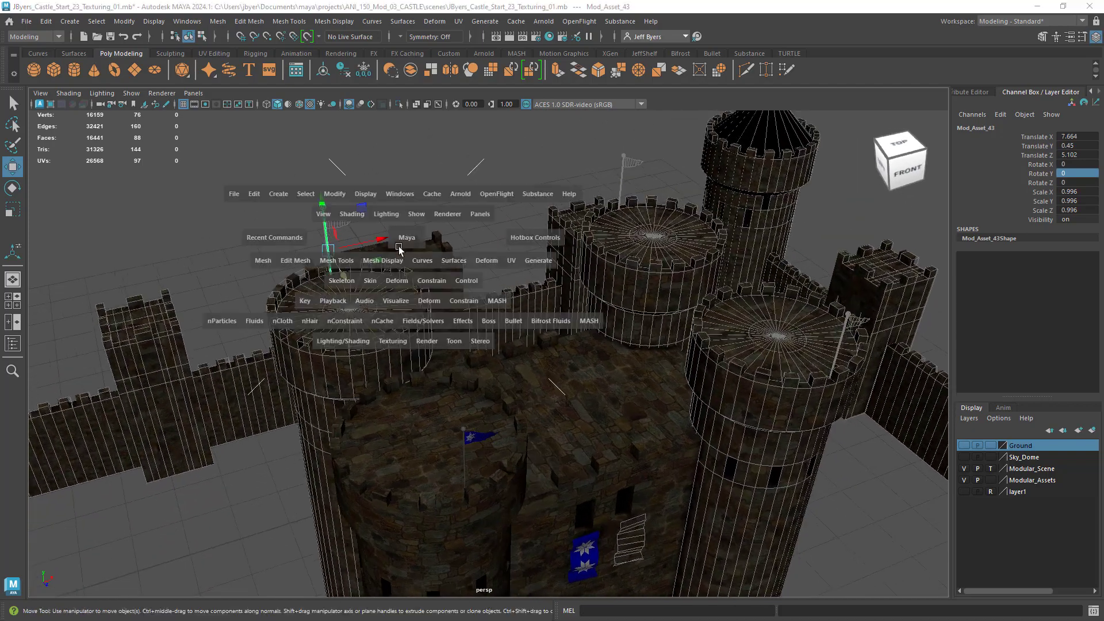
key("space")
scroll(377, 206, "up", 10)
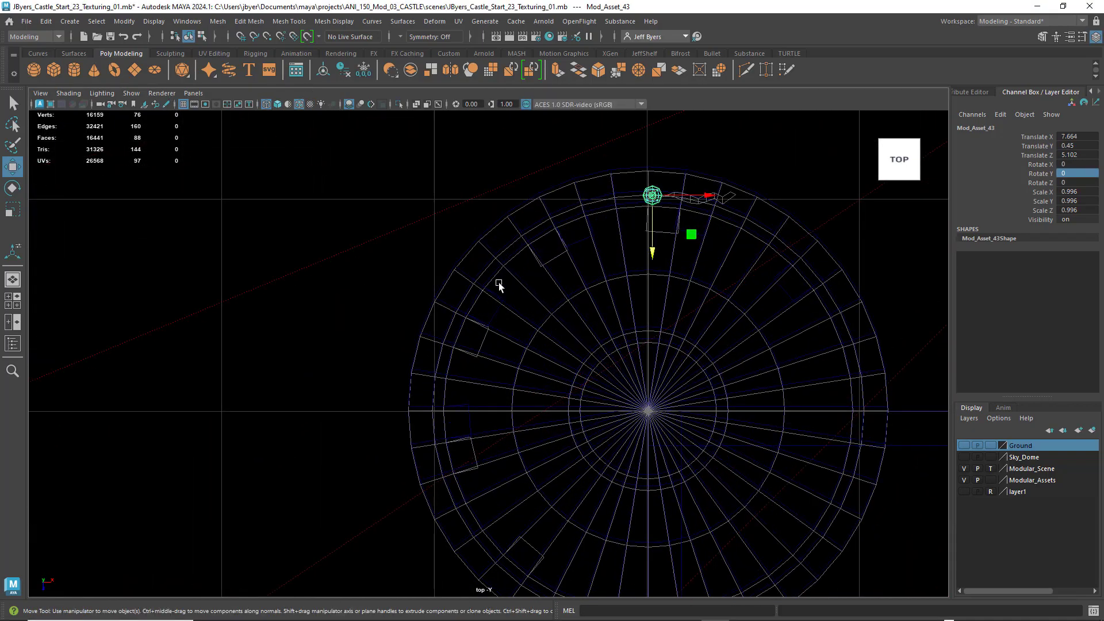
scroll(311, 339, "up", 3)
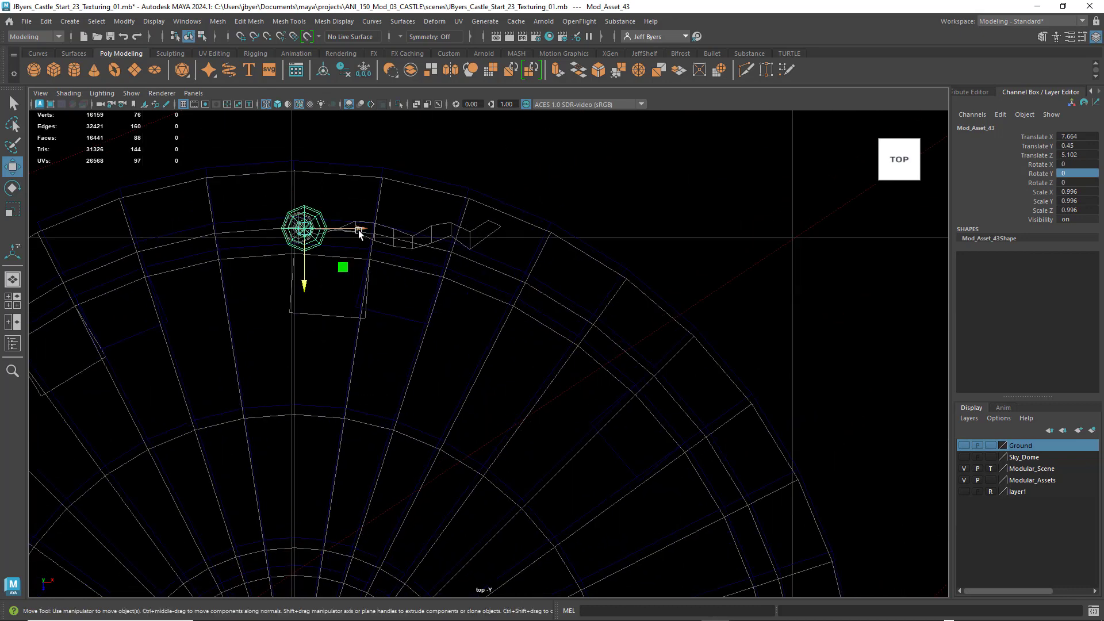
left_click_drag(358, 230, 352, 228)
Scale the flagpole copy down uniformly to about 0.679 and nudge it to about 5.101 in Translate Z
key("e")
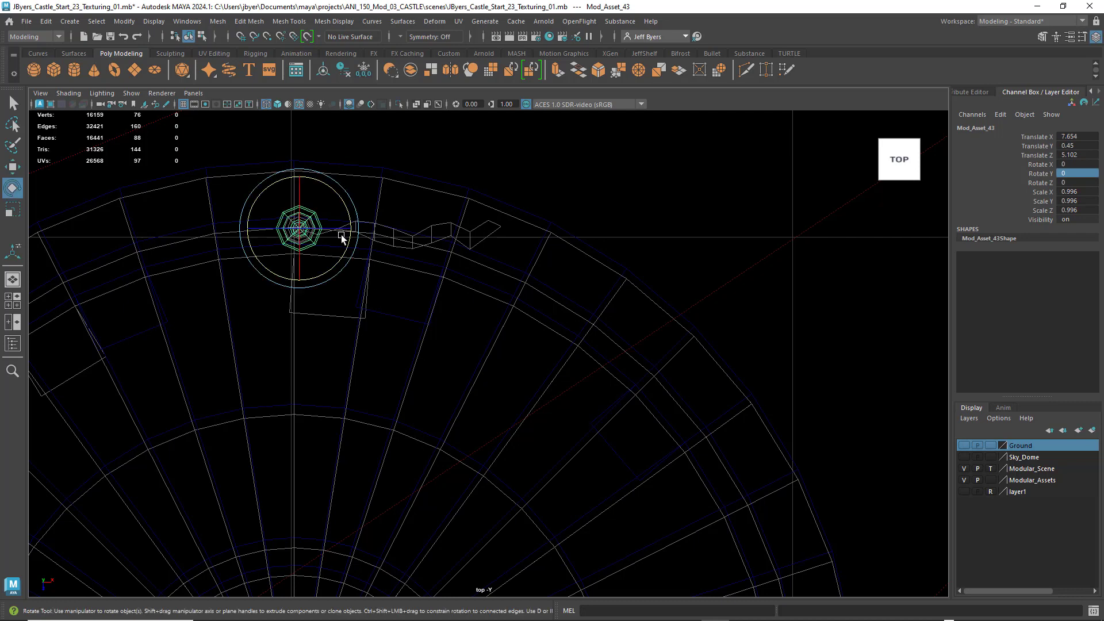
key("r")
left_click_drag(300, 229, 160, 230)
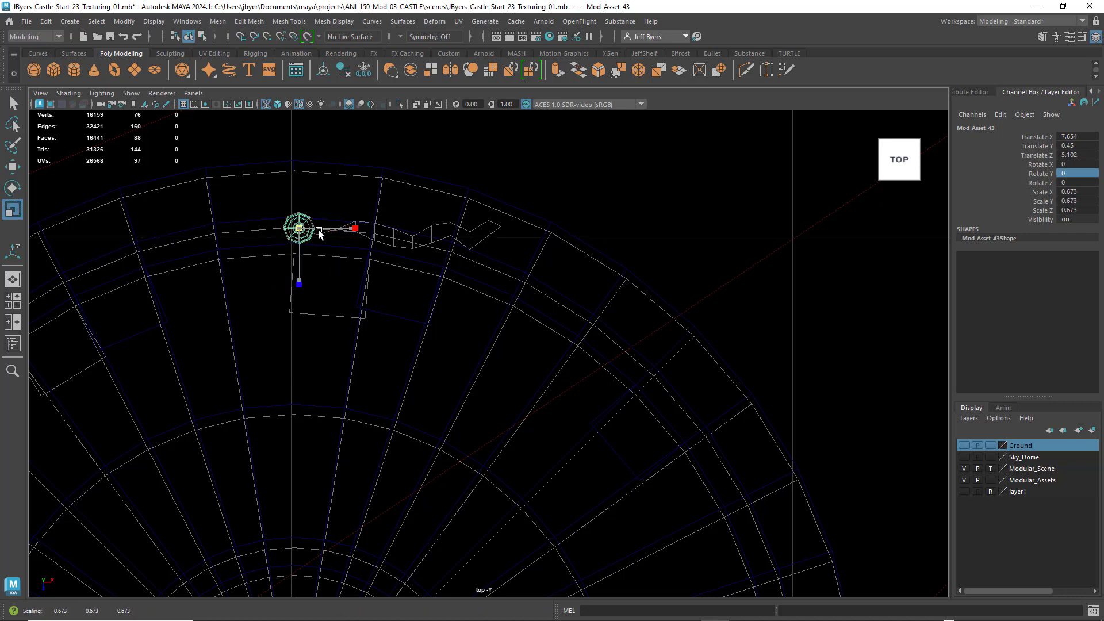
left_click_drag(299, 228, 321, 236)
key("w")
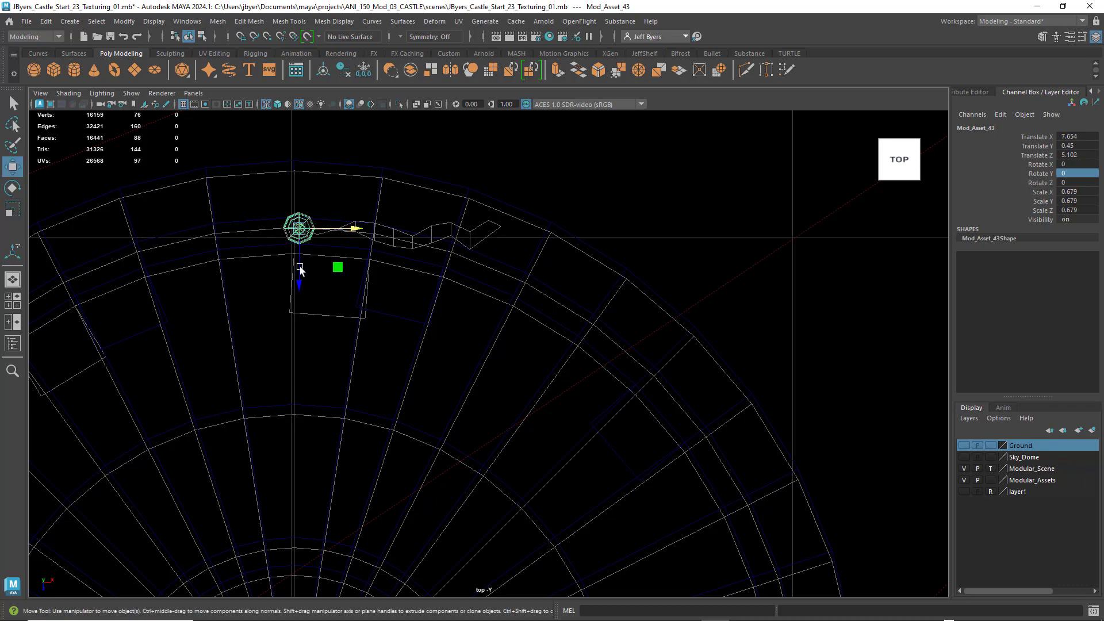
left_click_drag(298, 272, 297, 276)
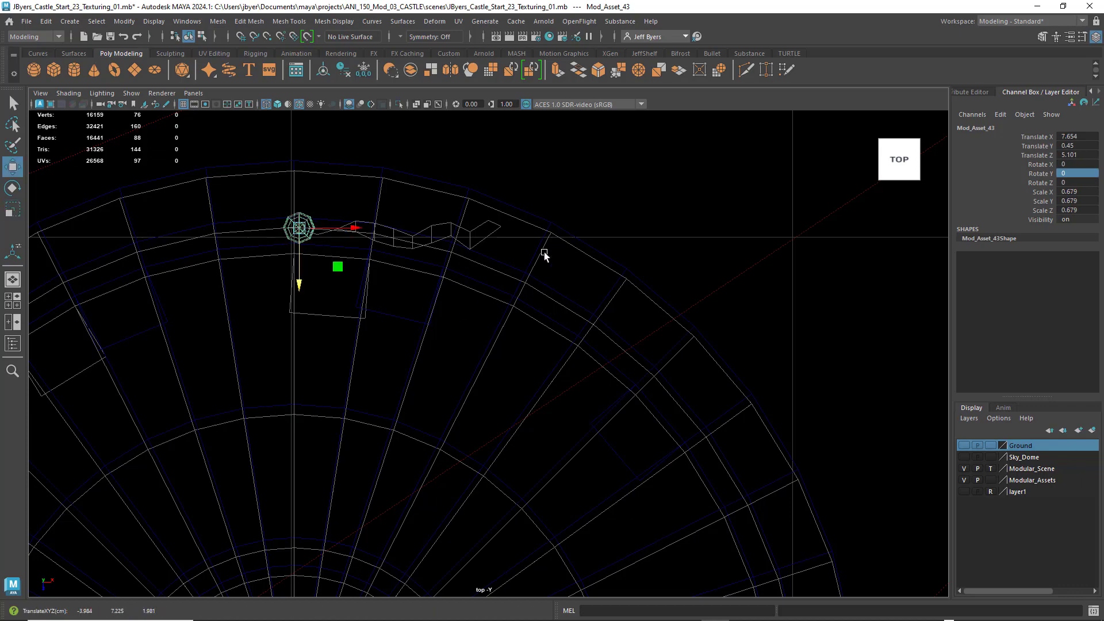
Frame the flagpole copy in the perspective view and adjust its height to about 0.531 in Translate Y
key("space")
key("space")
scroll(621, 254, "up", 5)
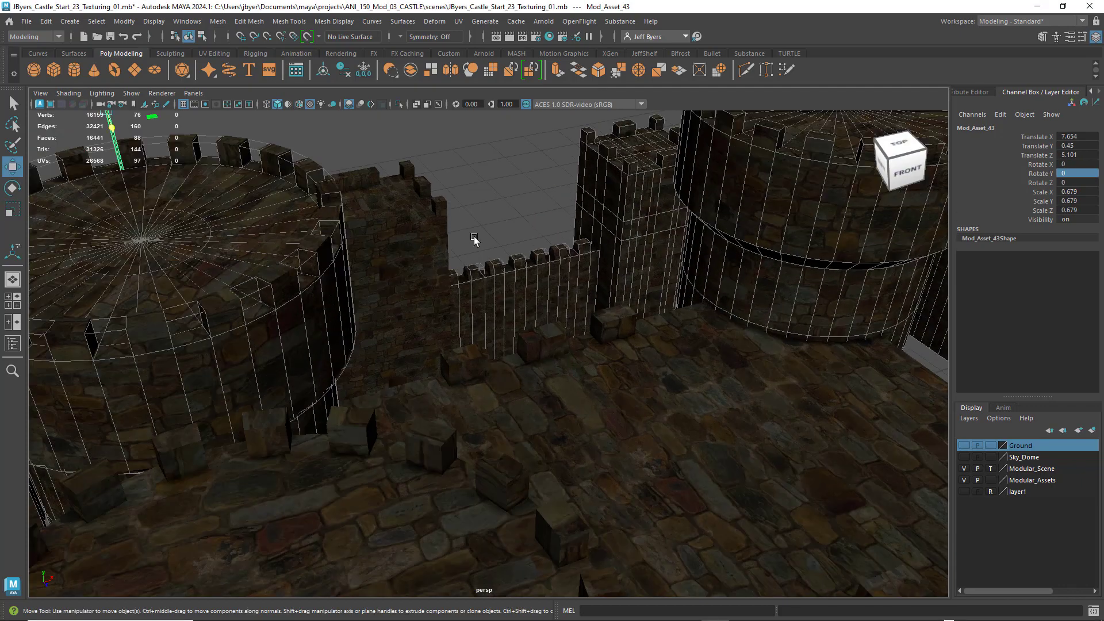
scroll(474, 236, "down", 5)
middle_click_drag(440, 219, 596, 287, "alt")
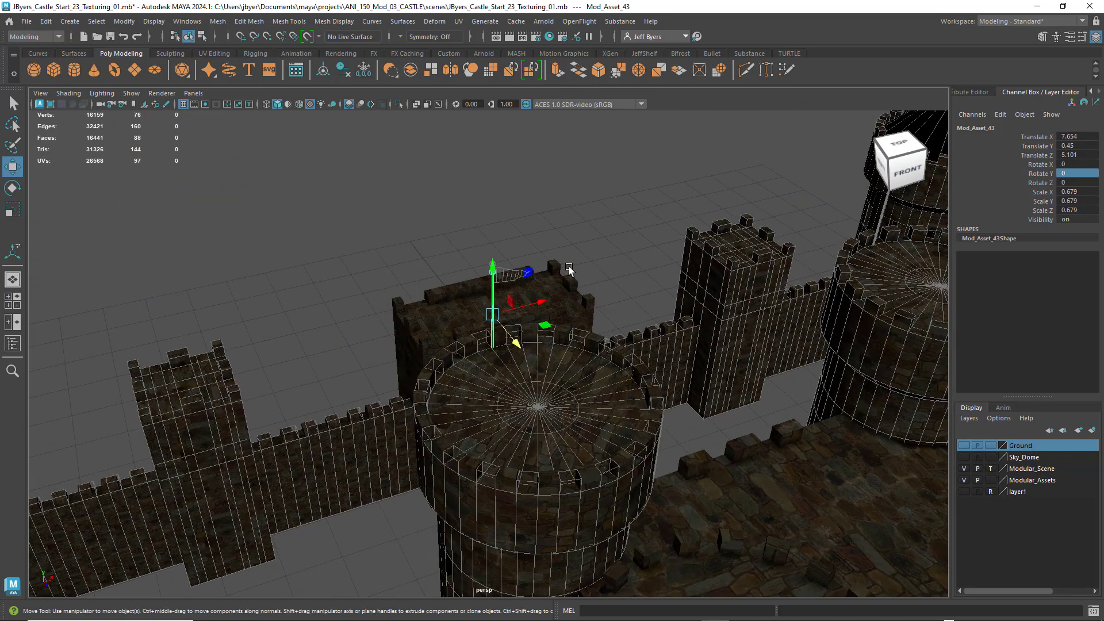
key("f")
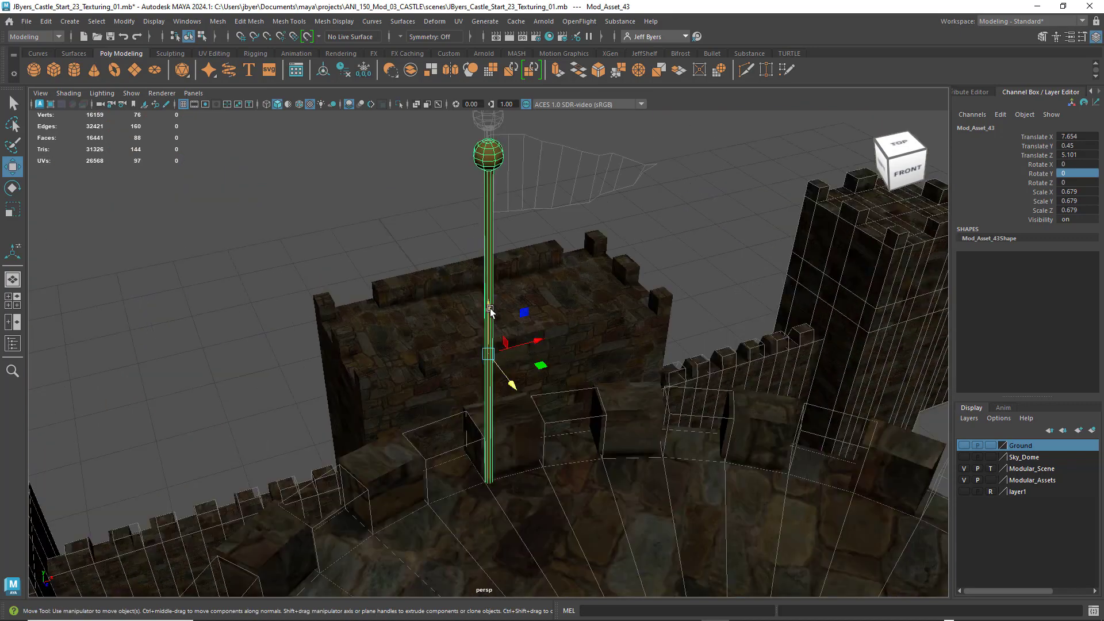
left_click_drag(488, 308, 496, 281)
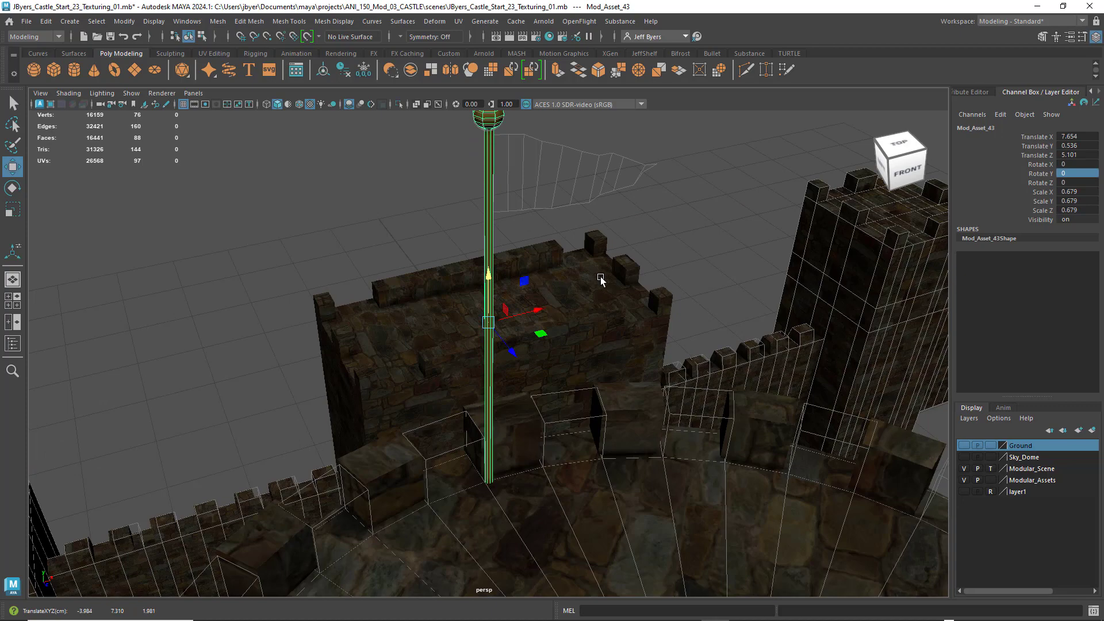
left_click_drag(600, 278, 595, 316, "alt")
left_click_drag(476, 323, 639, 304)
Move the flagpole in the top view along Z onto the keep's front-left round tower, to about 9.099
scroll(610, 320, "down", 10)
left_click_drag(568, 393, 514, 338, "alt")
key("space")
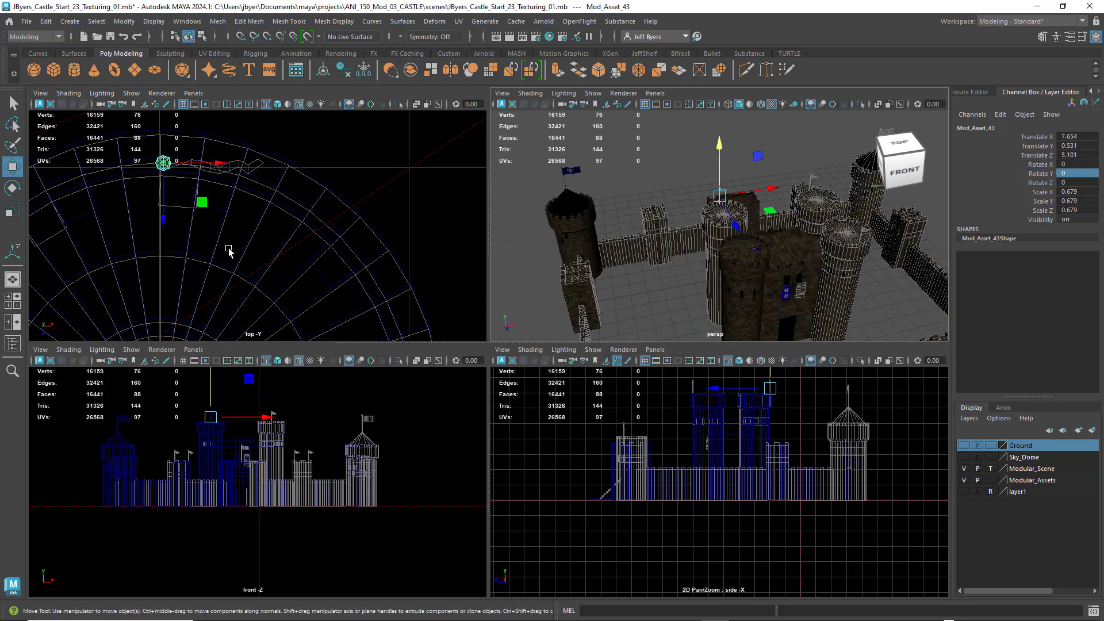
key("space")
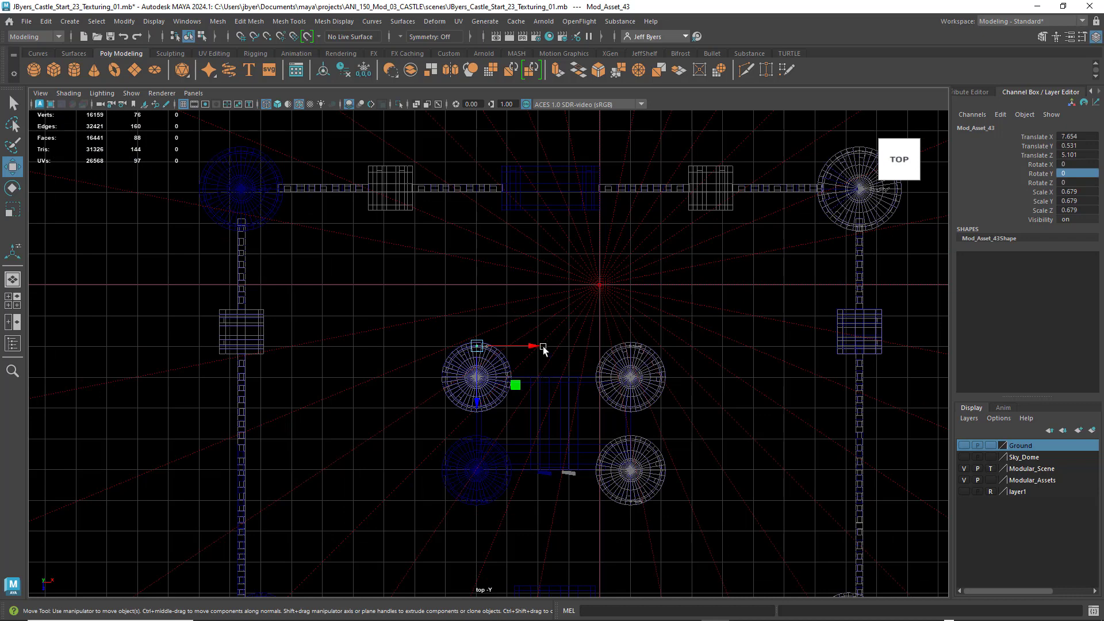
middle_click_drag(543, 346, 530, 286, "alt")
scroll(530, 290, "up", 6)
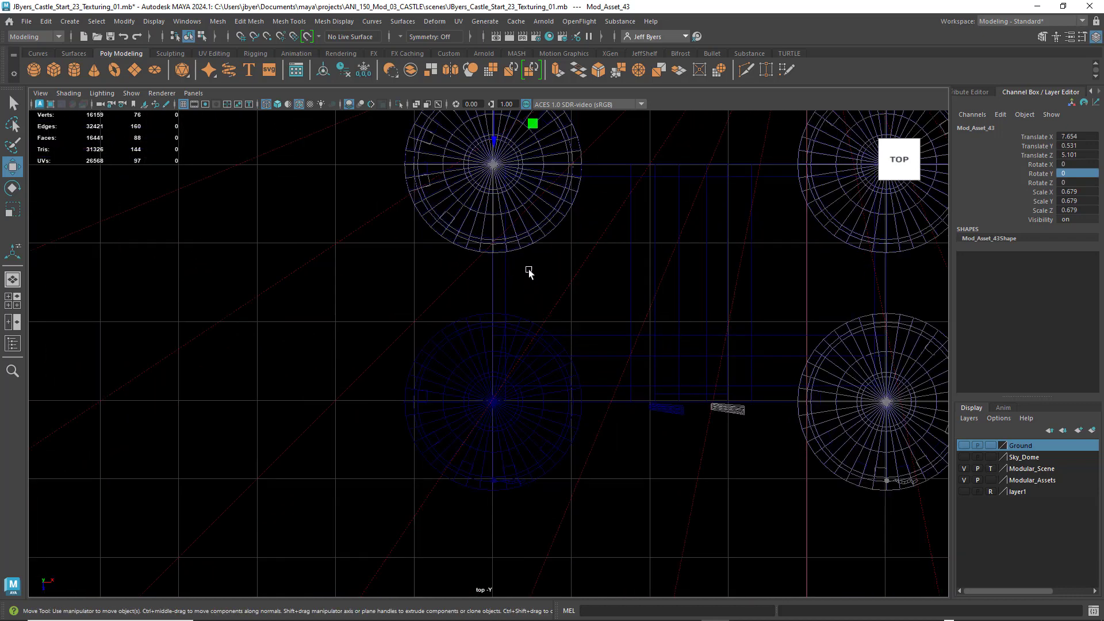
middle_click_drag(493, 172, 480, 220, "alt")
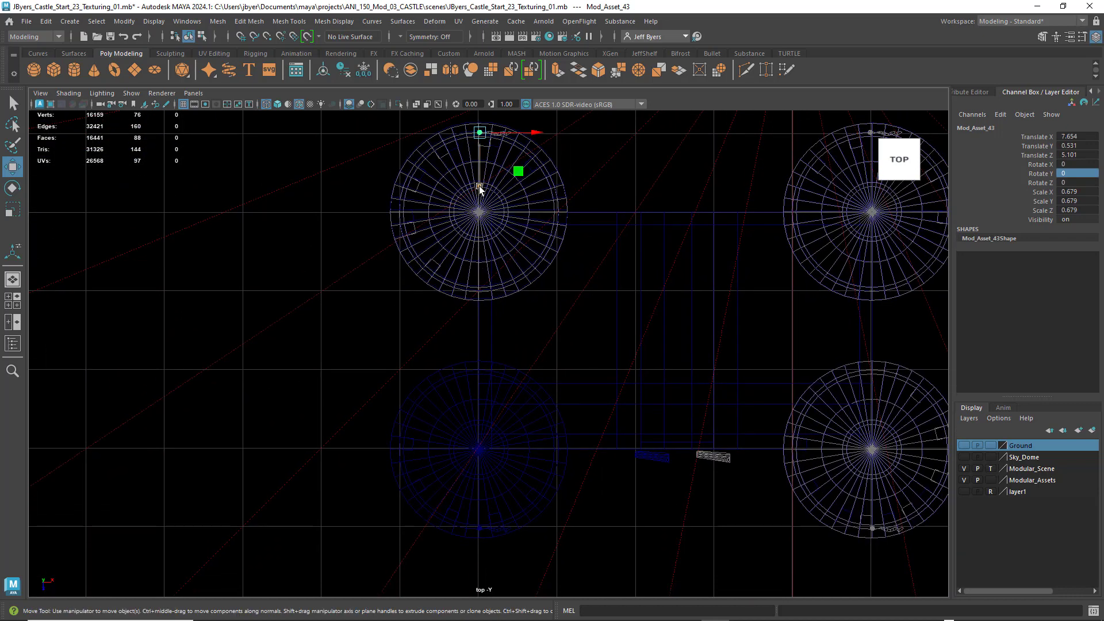
left_click_drag(479, 187, 480, 493)
Align the flagpole with the pennant at the front edge of that tower by moving it to about 10.144 in Translate Z
scroll(537, 388, "up", 3)
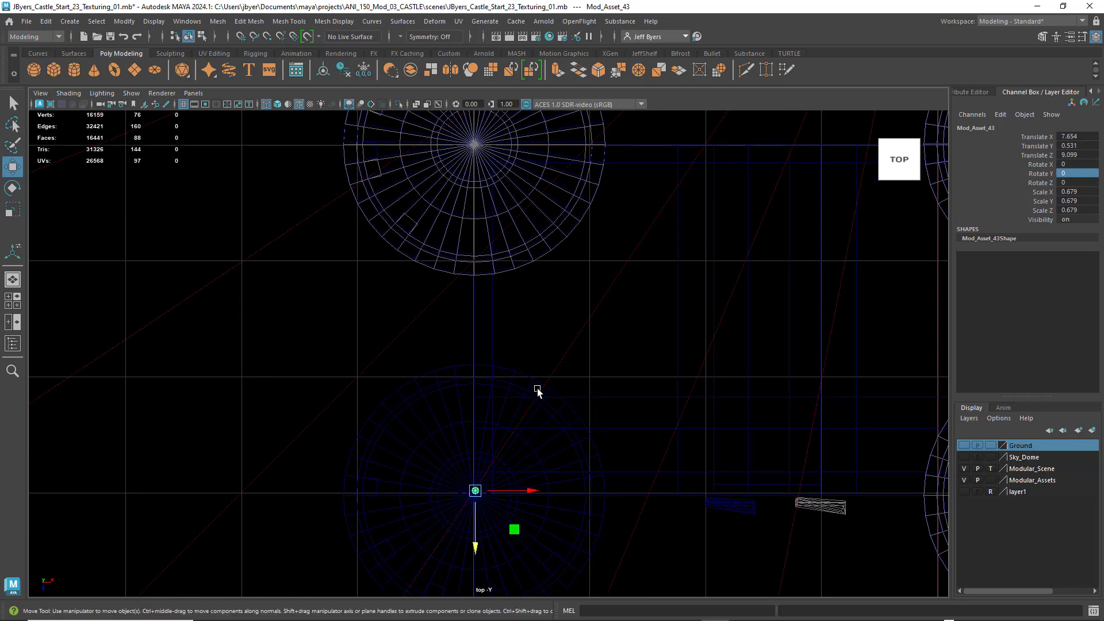
middle_click_drag(537, 389, 561, 176, "alt")
scroll(532, 320, "up", 3)
scroll(535, 305, "up", 1)
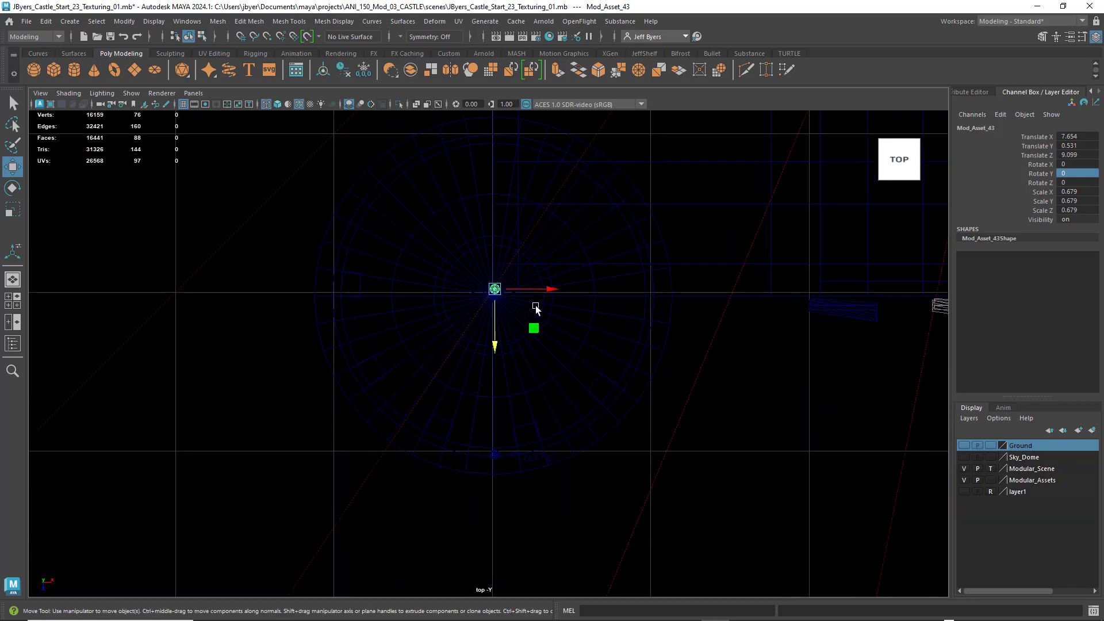
scroll(536, 309, "up", 5)
middle_click_drag(546, 276, 547, 222, "alt")
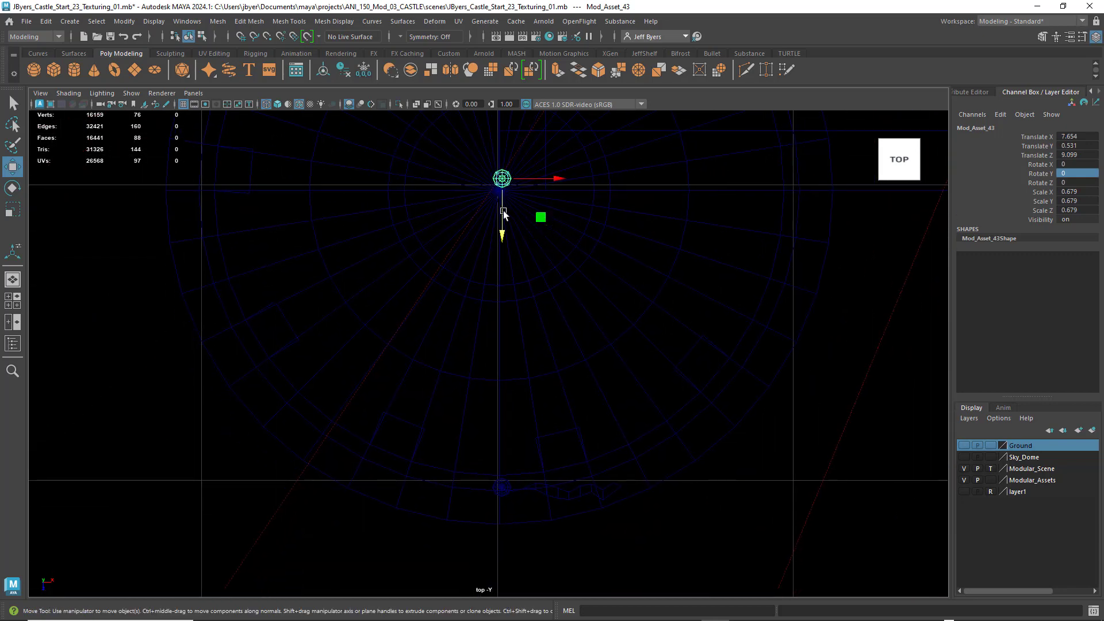
left_click_drag(504, 212, 510, 539)
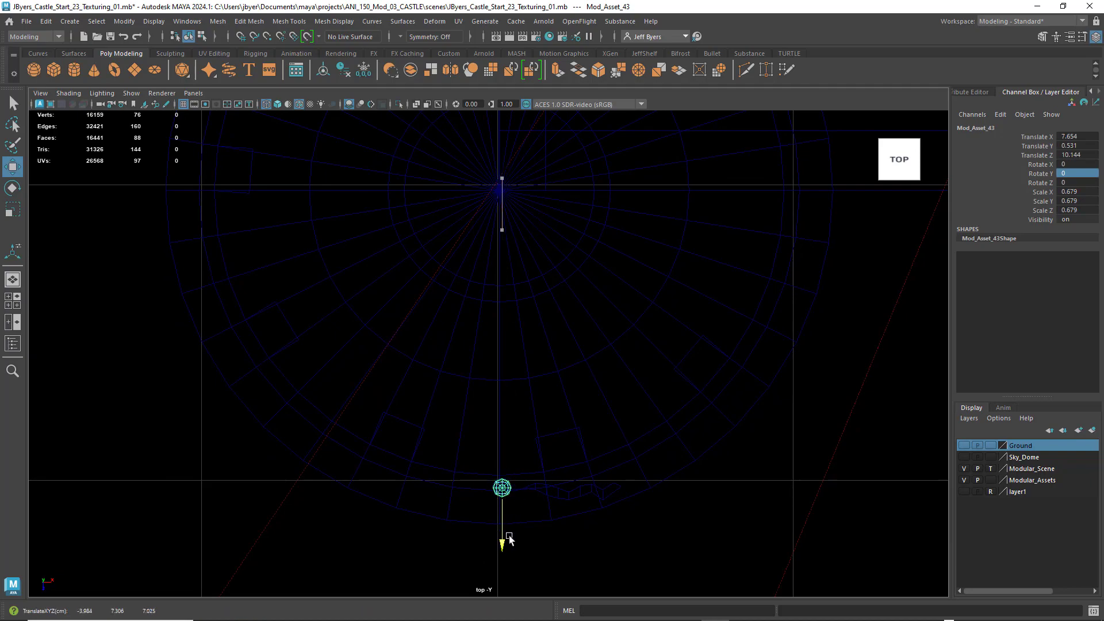
Check in the perspective view how the moved flagpole fits the blue pennant on the keep's front-left tower
key("space")
key("space")
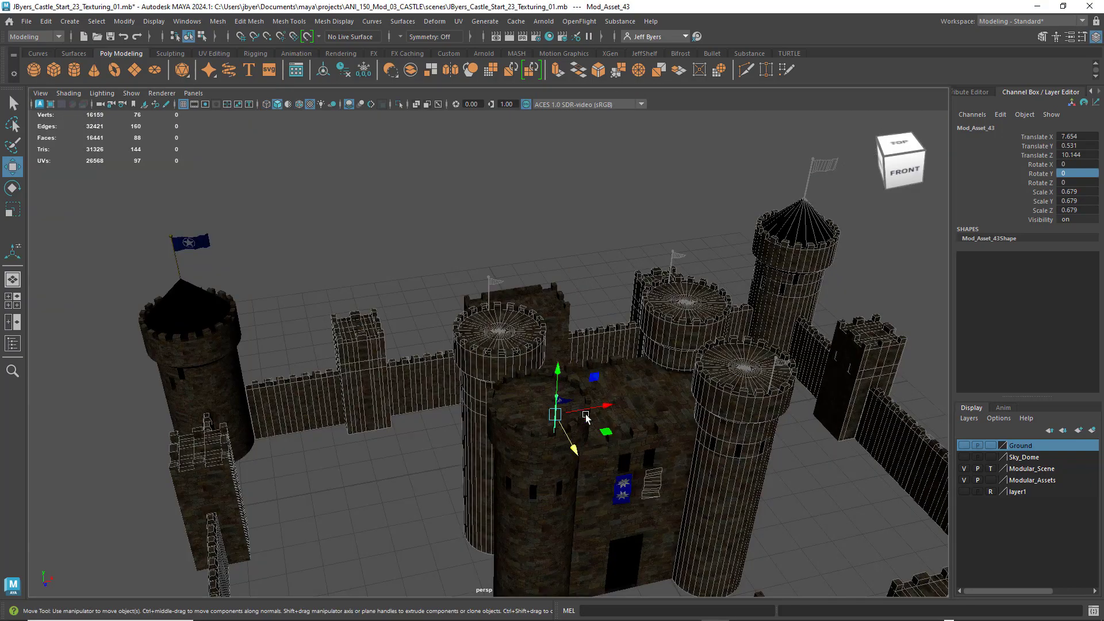
left_click_drag(588, 424, 597, 412, "alt")
scroll(596, 408, "up", 5)
middle_click_drag(597, 402, 437, 348, "alt")
scroll(530, 374, "up", 3)
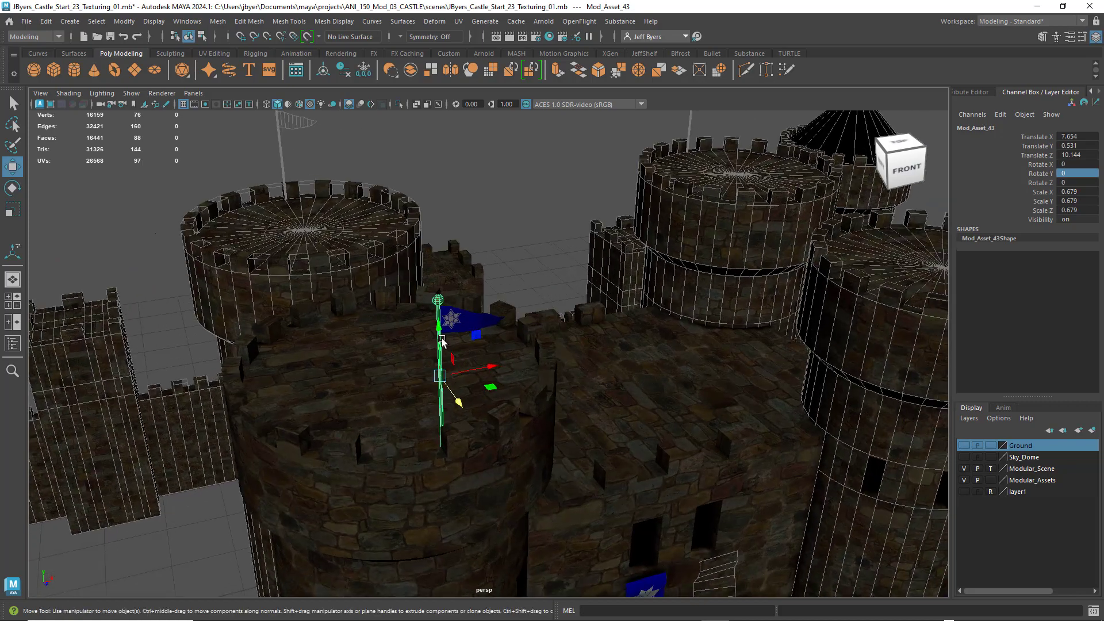
Combine the flagpole and blue star flag on the far-left cone-roofed tower into a single mesh
scroll(412, 322, "down", 8)
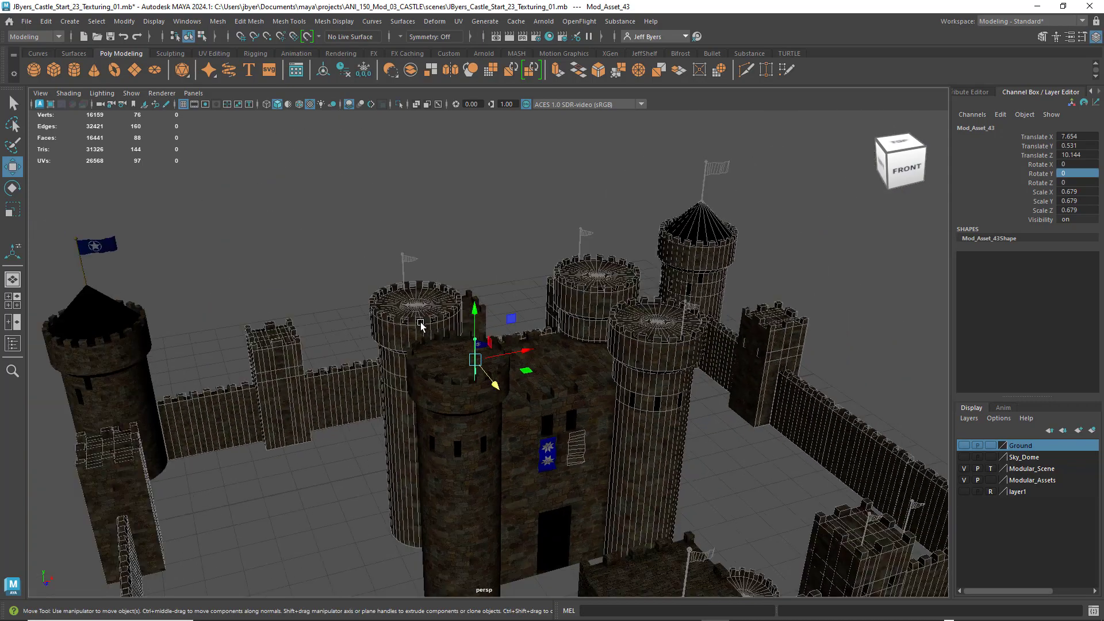
middle_click_drag(657, 282, 570, 264, "alt")
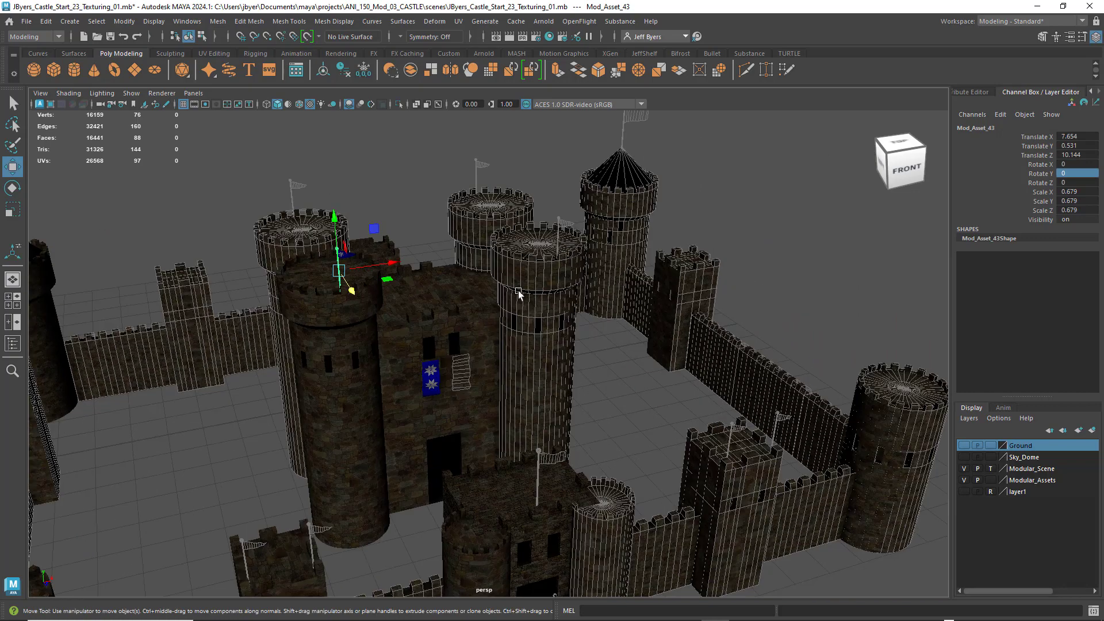
middle_click_drag(457, 277, 799, 328, "alt")
middle_click_drag(437, 276, 540, 299, "alt")
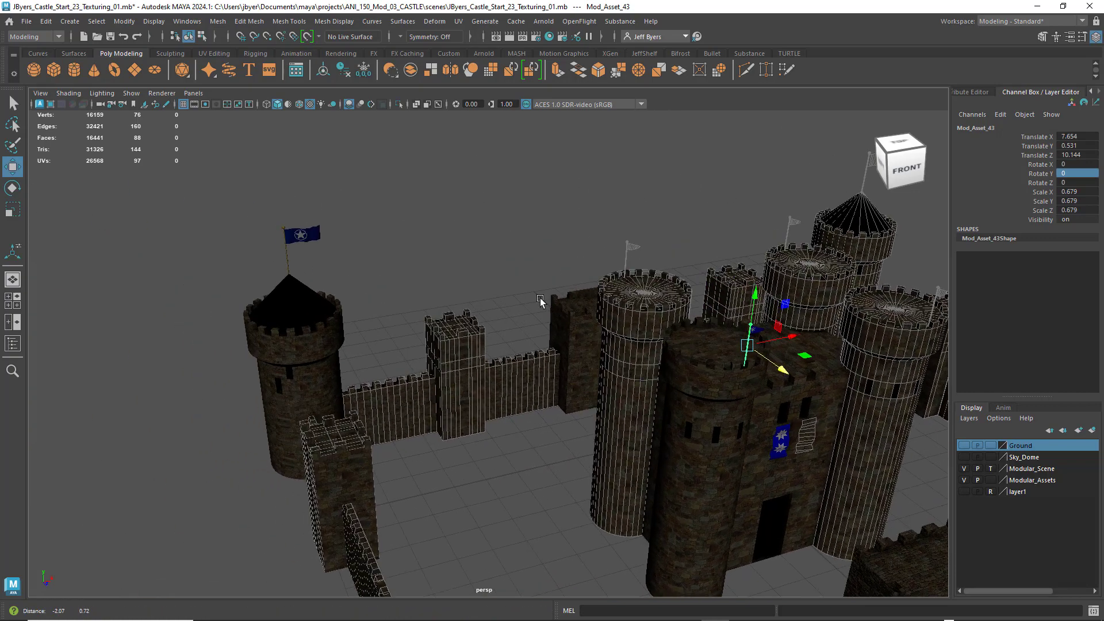
left_click(286, 260)
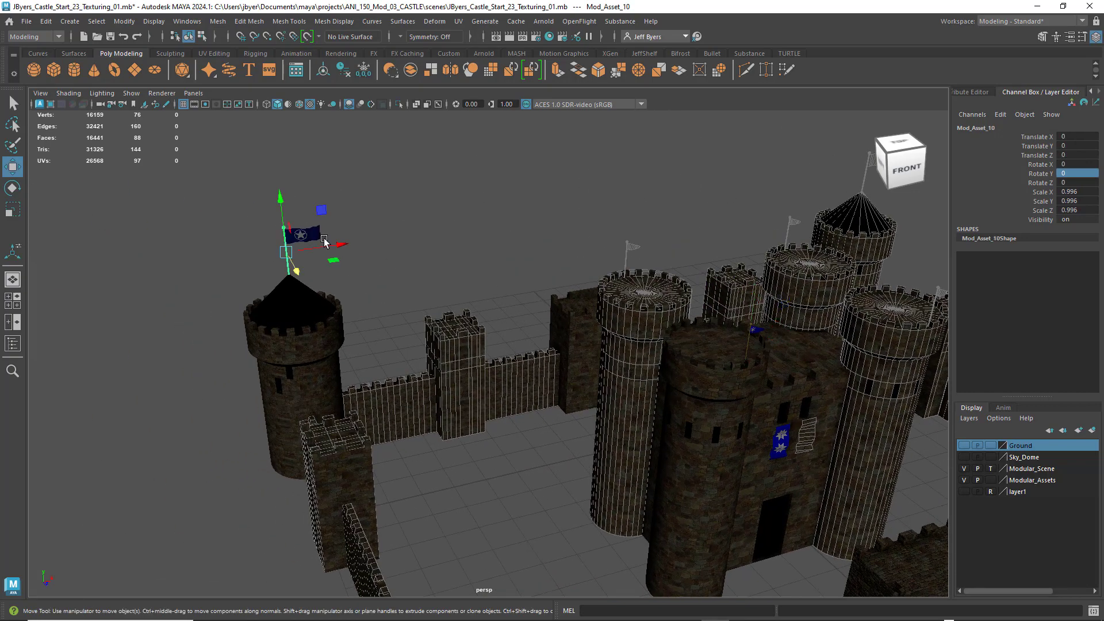
key("q")
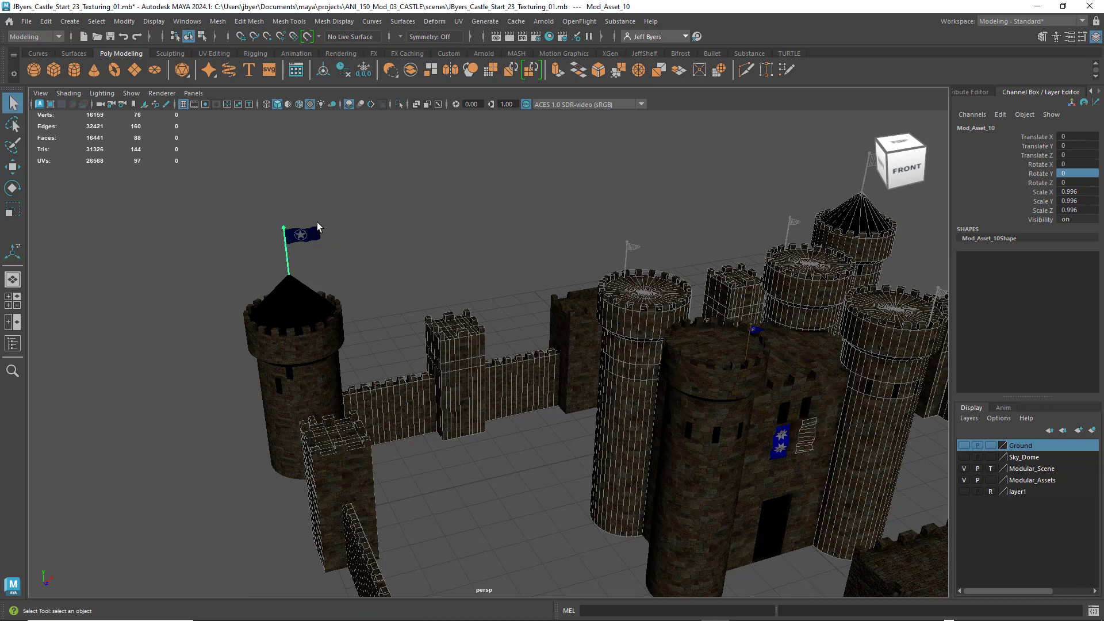
left_click(313, 235)
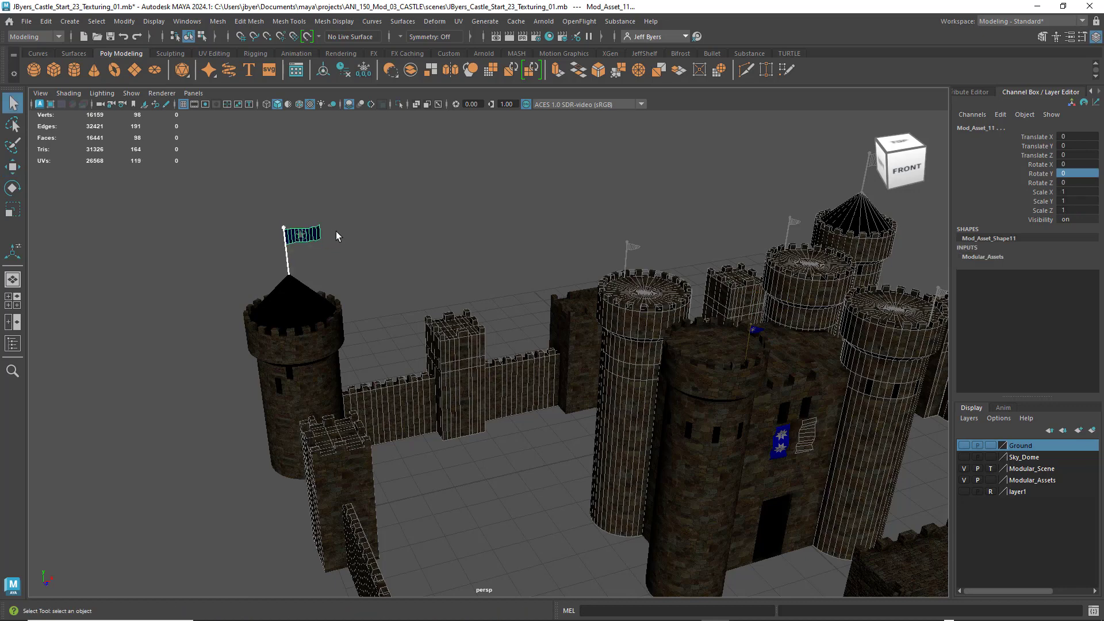
key("space")
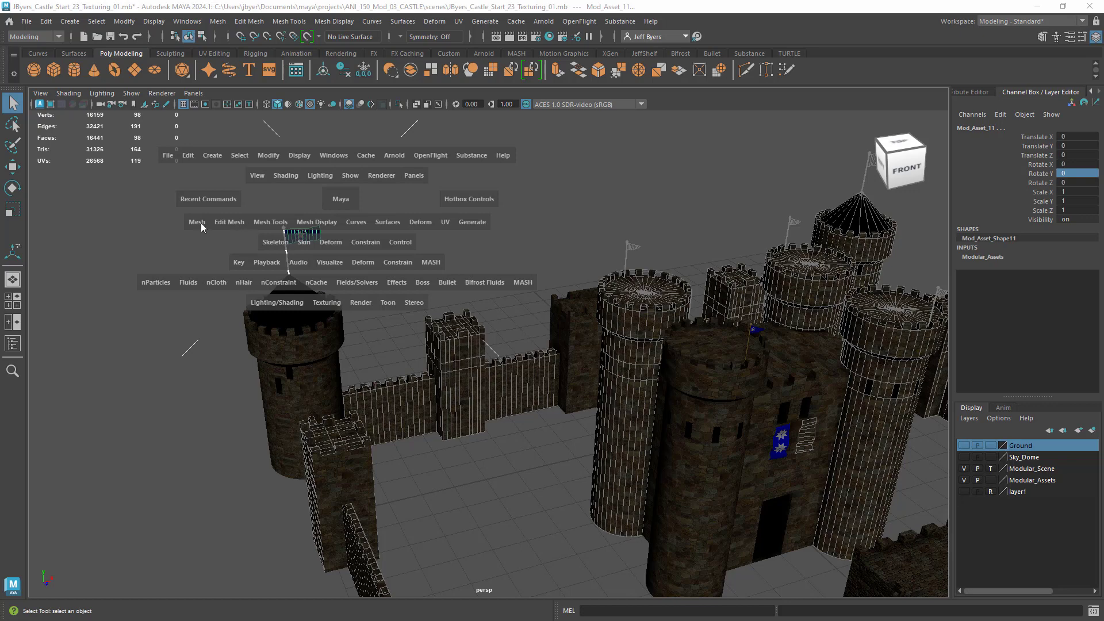
left_click_drag(199, 224, 225, 268)
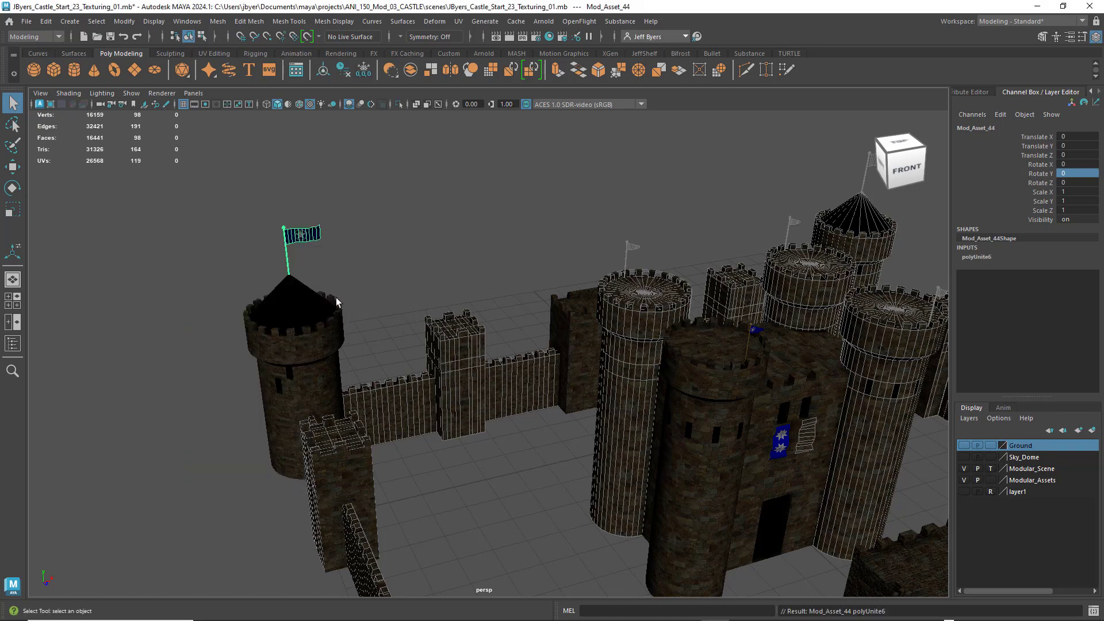
Combine the flagpole and blue pennant on the keep's front-left round tower into a single mesh
left_click(747, 342)
left_click_drag(726, 336, 699, 339, "alt")
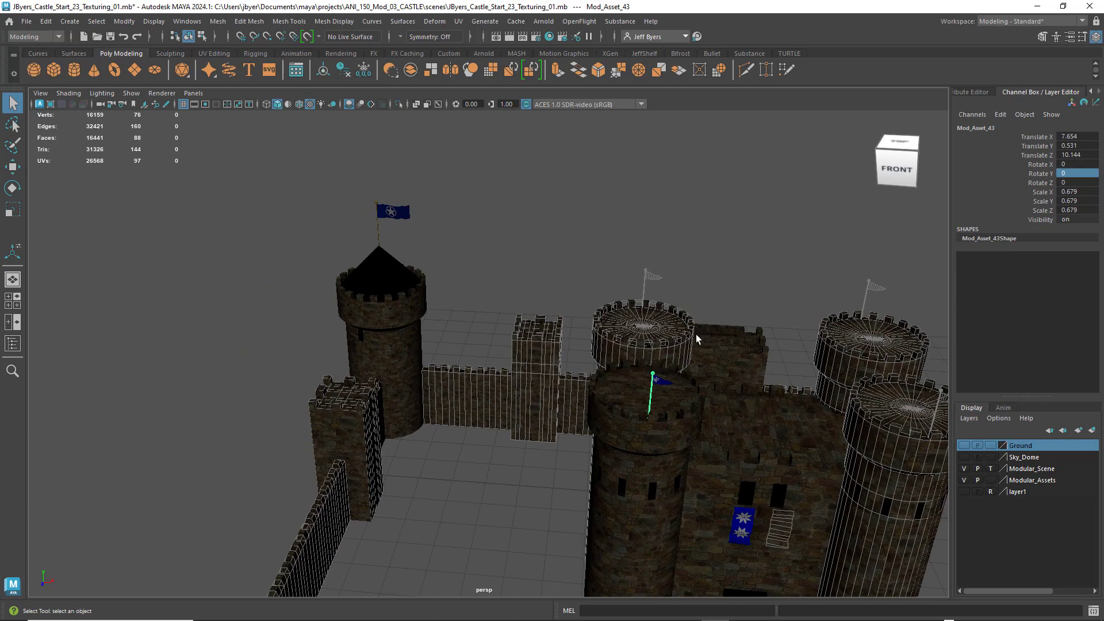
left_click(661, 382, "shift")
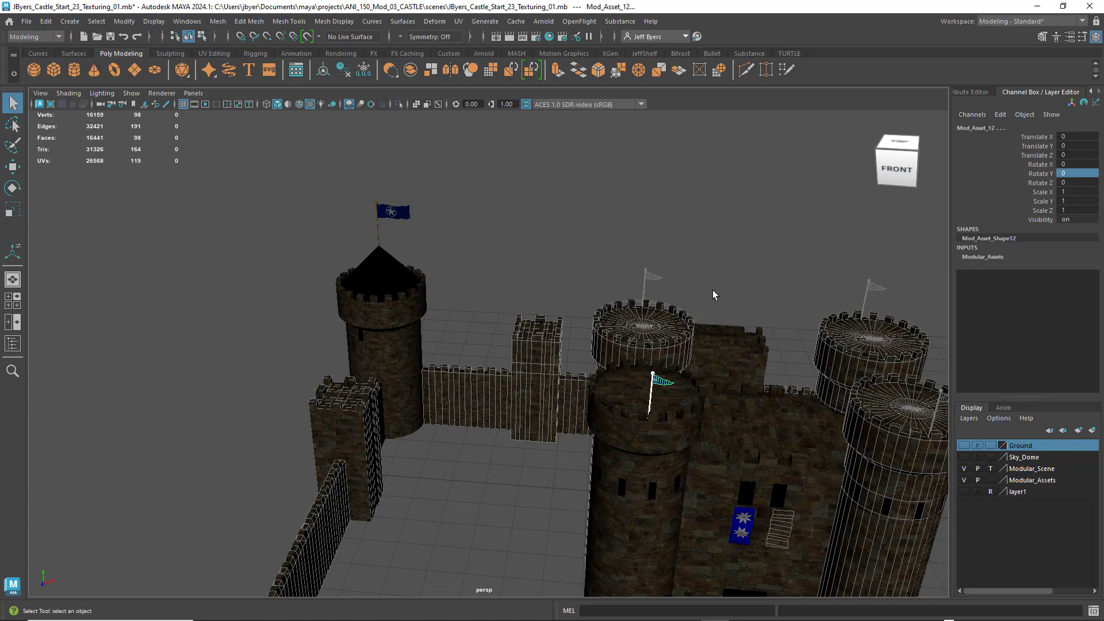
key("g")
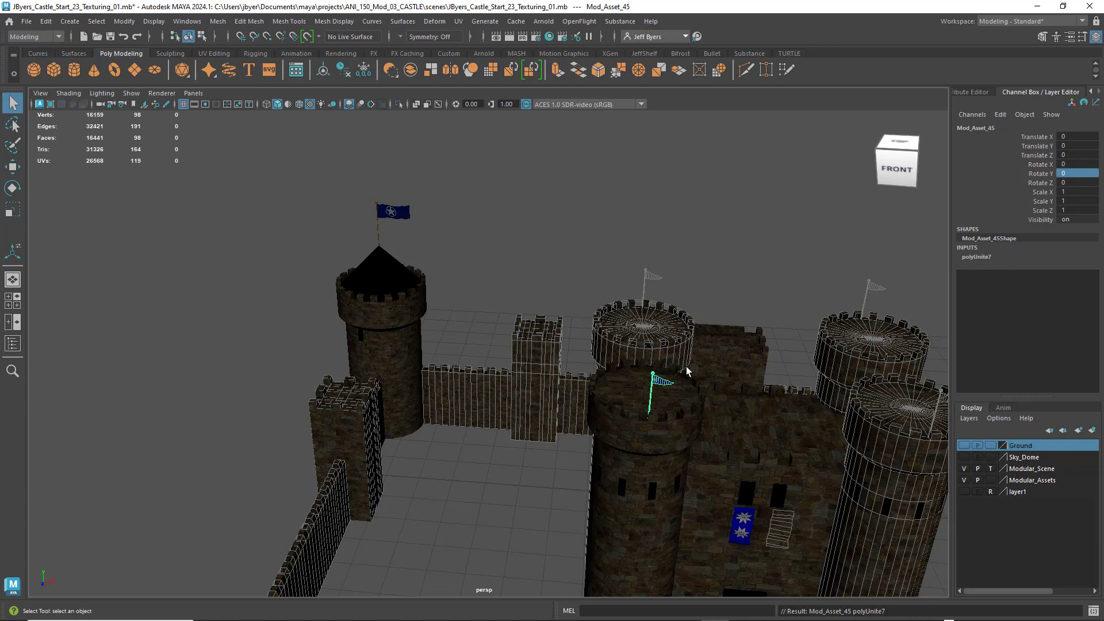
Survey the whole castle for pieces still lacking textured assets, selecting the drawbridge's left chain
left_click_drag(713, 364, 677, 347, "alt")
middle_click_drag(677, 347, 610, 323, "alt")
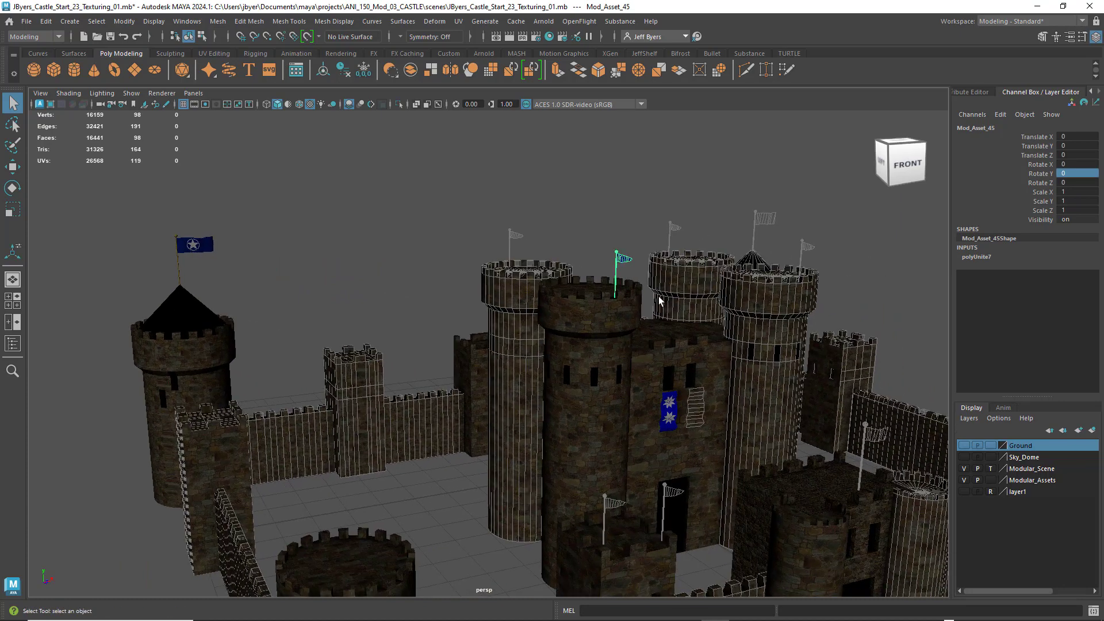
middle_click_drag(667, 308, 570, 258, "alt")
scroll(568, 262, "down", 4)
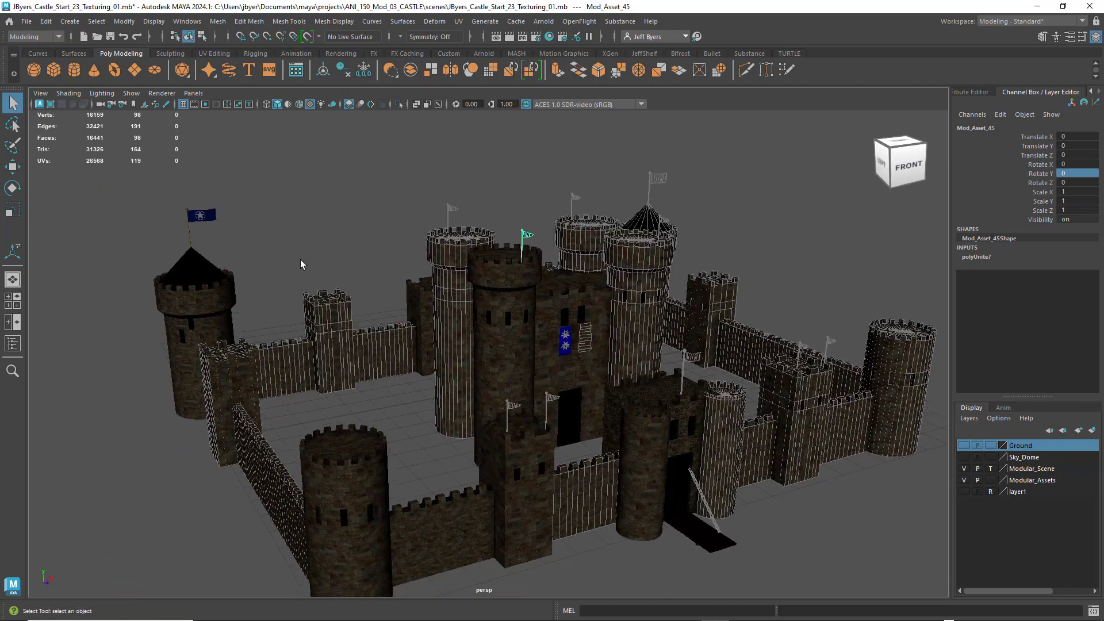
left_click_drag(727, 362, 661, 349, "alt")
left_click(604, 498)
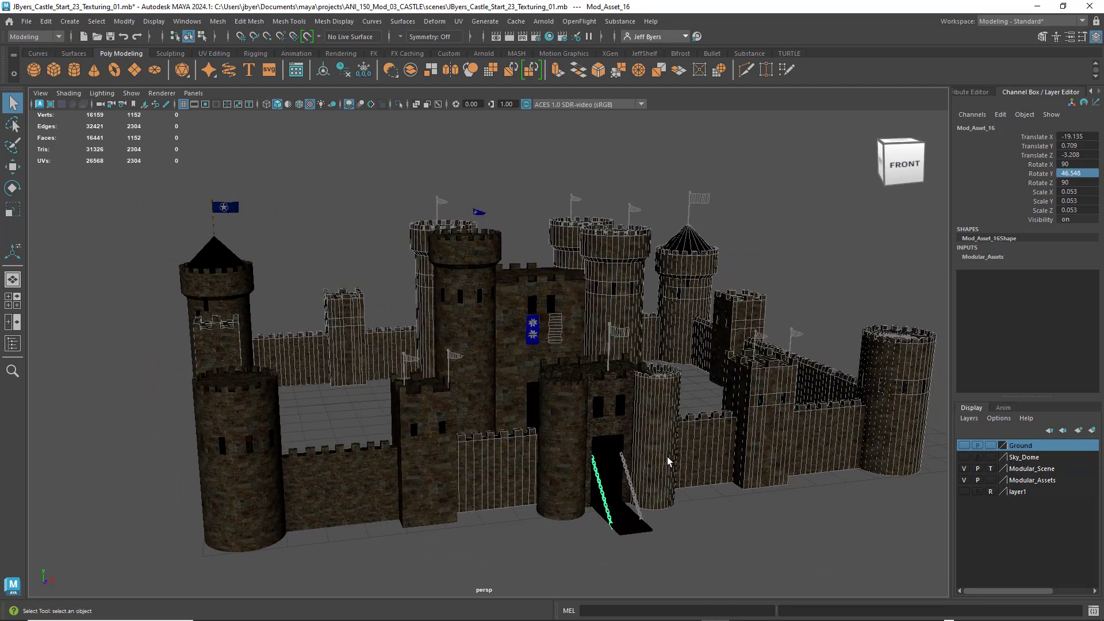
scroll(666, 454, "up", 3)
scroll(664, 440, "down", 3)
middle_click_drag(642, 423, 656, 425, "alt")
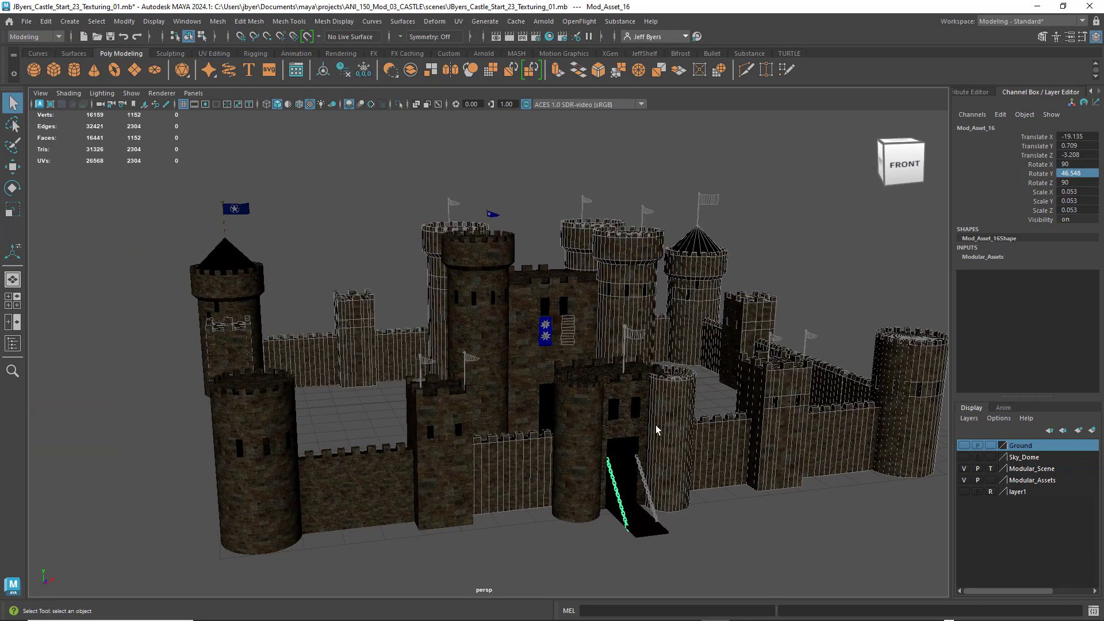
left_click_drag(655, 425, 663, 407, "alt")
middle_click_drag(664, 407, 617, 408, "alt")
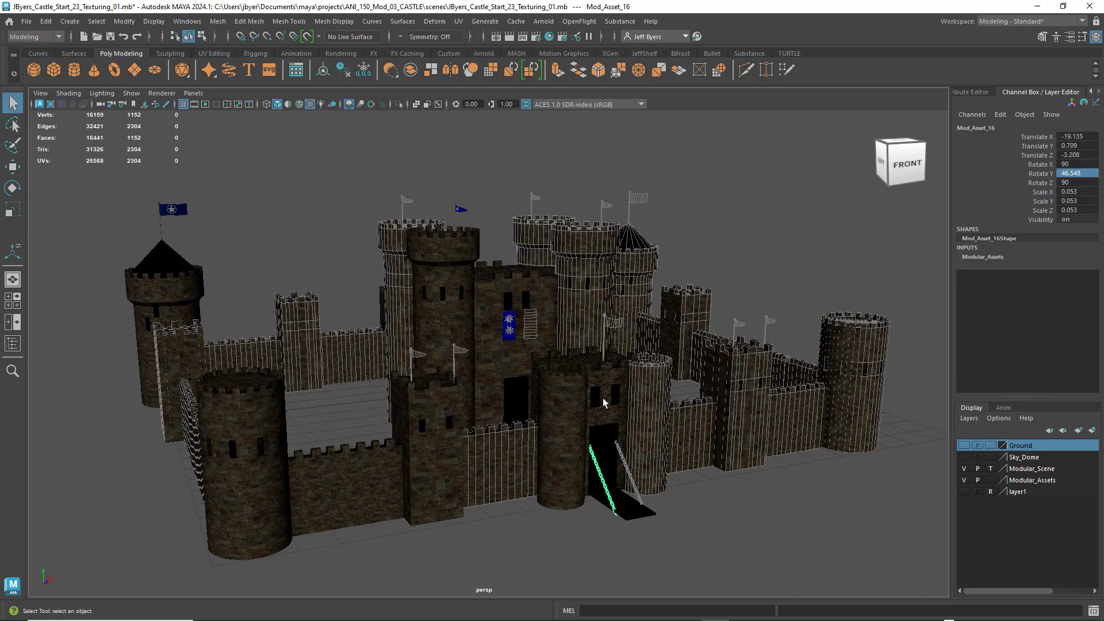
left_click_drag(603, 367, 601, 369, "alt")
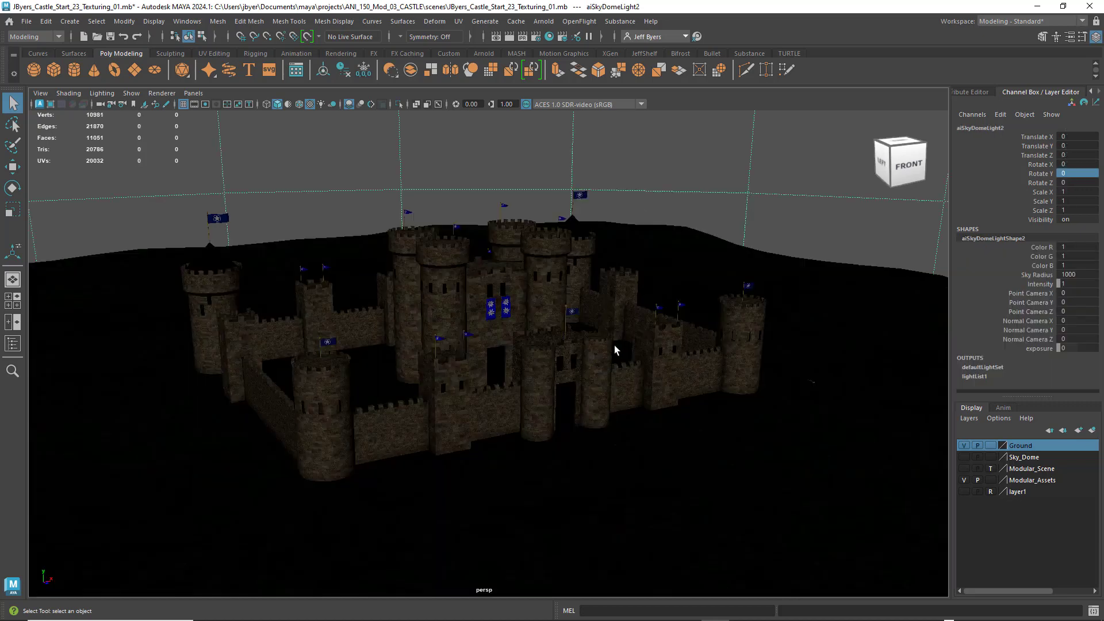
Inspect the fully assembled textured castle on its ground from several angles, checking towers, walls, flags and banners
left_click_drag(616, 343, 656, 282, "alt")
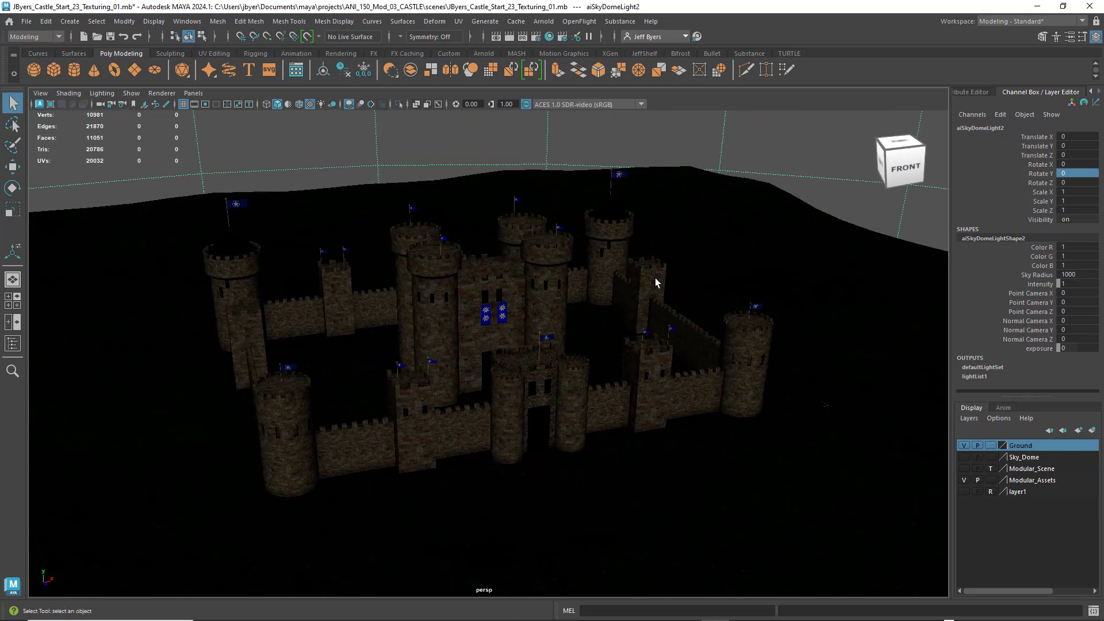
left_click_drag(657, 351, 692, 276, "alt")
left_click_drag(334, 323, 354, 306, "alt")
middle_click_drag(354, 306, 384, 313, "alt")
left_click_drag(384, 313, 397, 325, "alt")
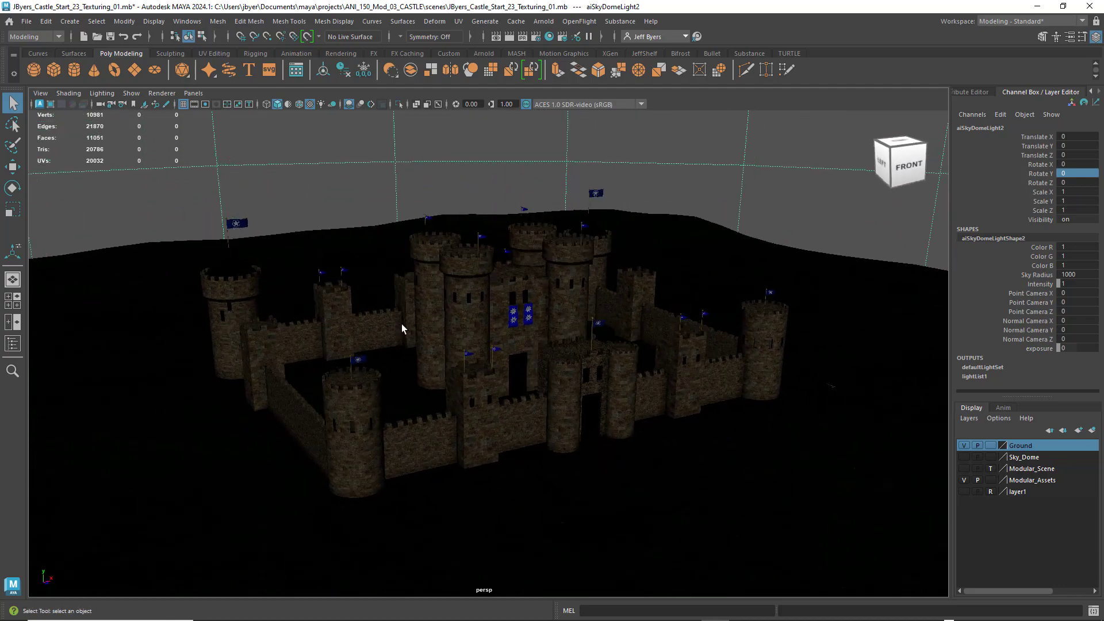
middle_click_drag(401, 323, 422, 313, "alt")
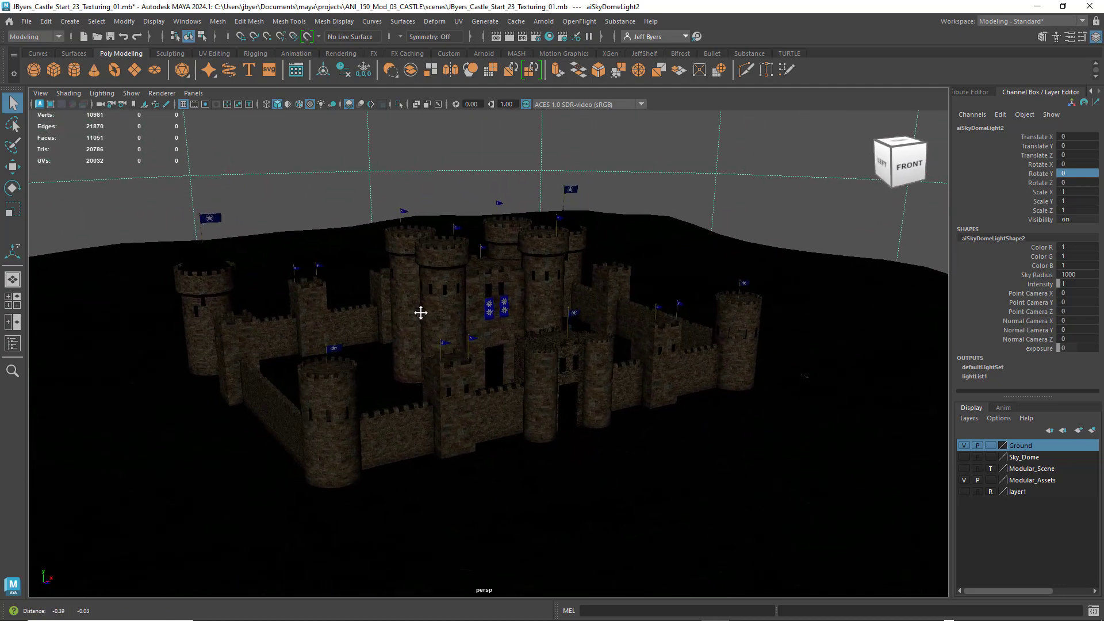
right_click_drag(421, 313, 447, 320, "alt")
mouse_move(446, 320)
left_mouse_down("alt")
mouse_move(431, 313)
mouse_move(456, 318)
mouse_move(432, 326)
left_mouse_up("alt")
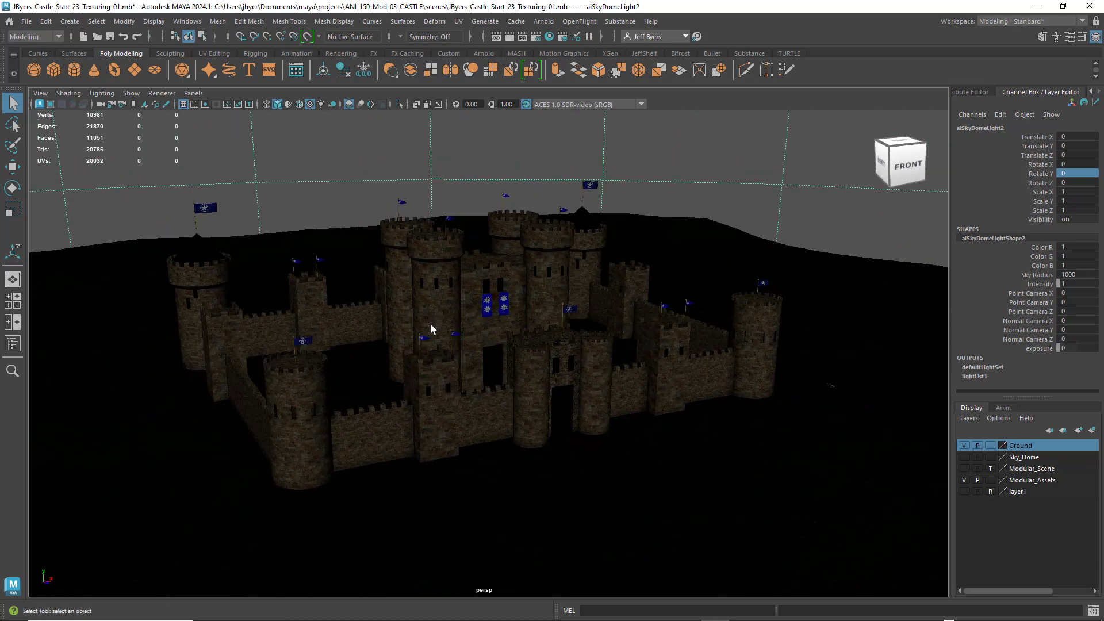
left_click_drag(549, 441, 551, 439, "alt")
middle_click_drag(544, 432, 537, 433, "alt")
left_click_drag(537, 434, 540, 434, "alt")
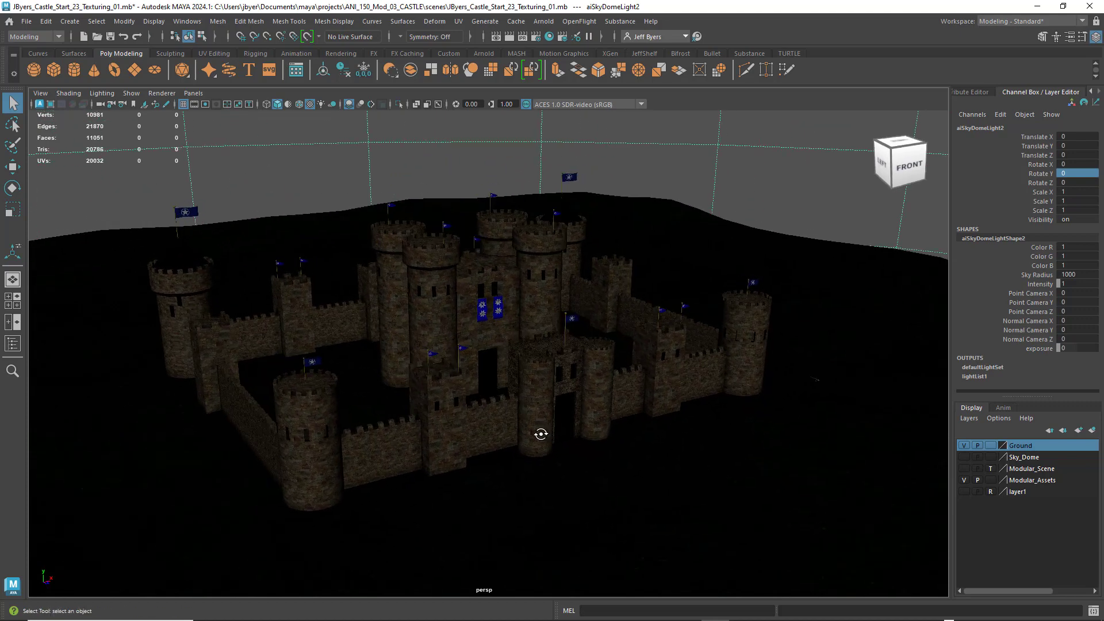